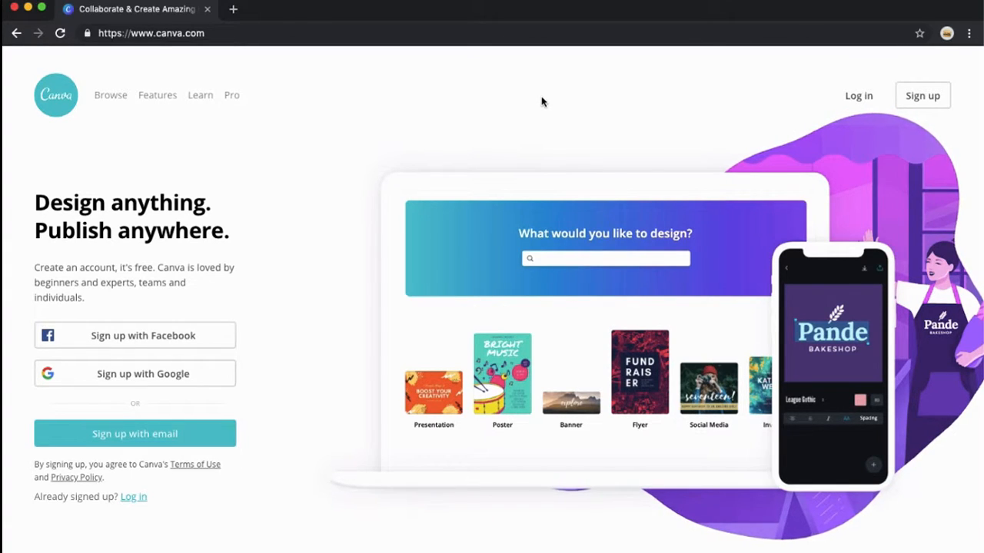
- Open the email sign-up form from the Canva homepage
{"action": "left_click", "coordinate": [225, 33]}
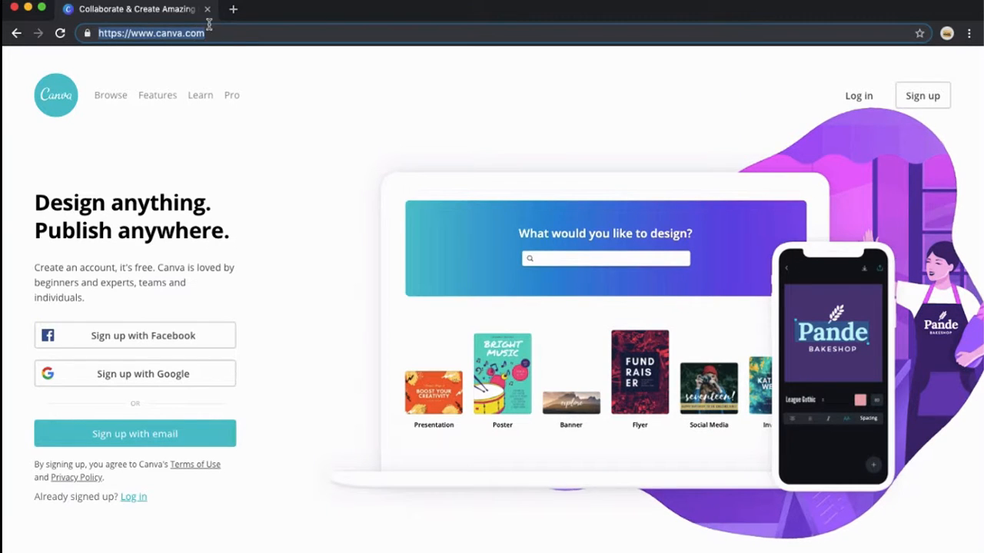
{"action": "left_click", "coordinate": [238, 34]}
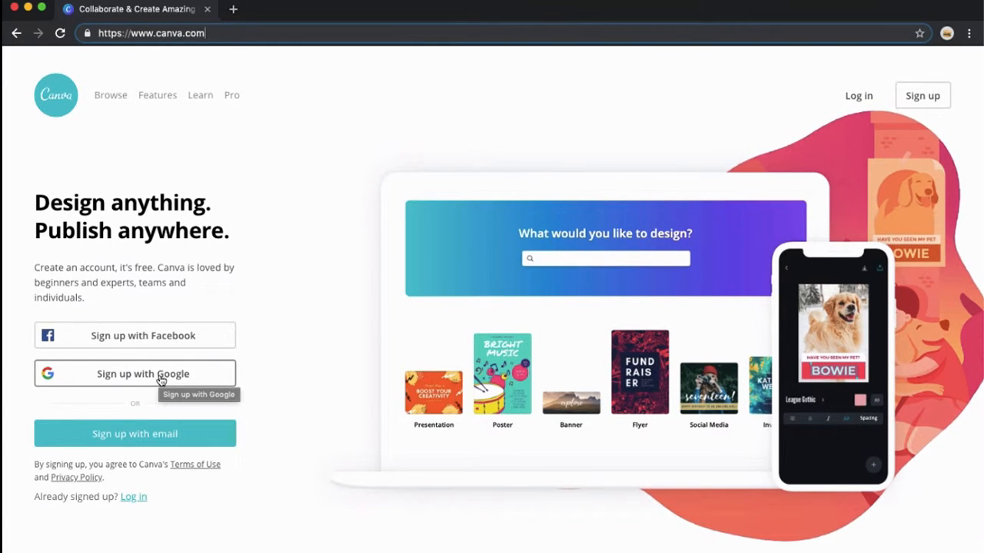
{"action": "left_click", "coordinate": [148, 441]}
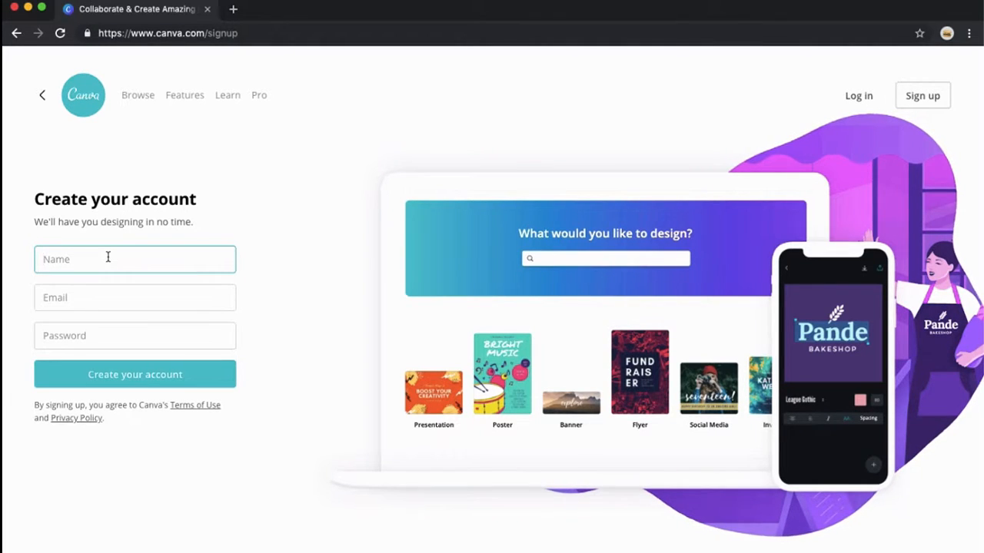
- Enter the account holder's name in the Name field
{"action": "type", "text": "ikhmer"}
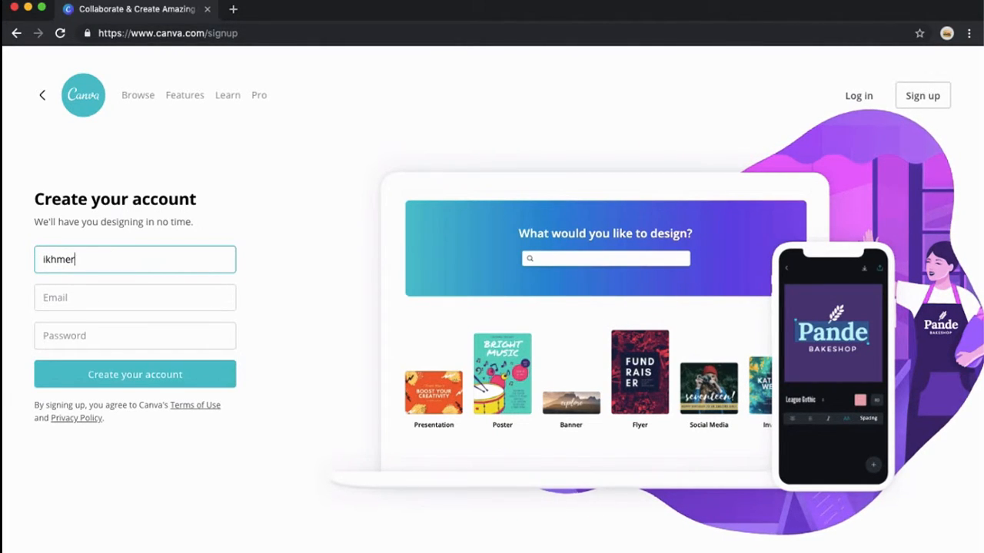
{"action": "type", "text": "4ever studio"}
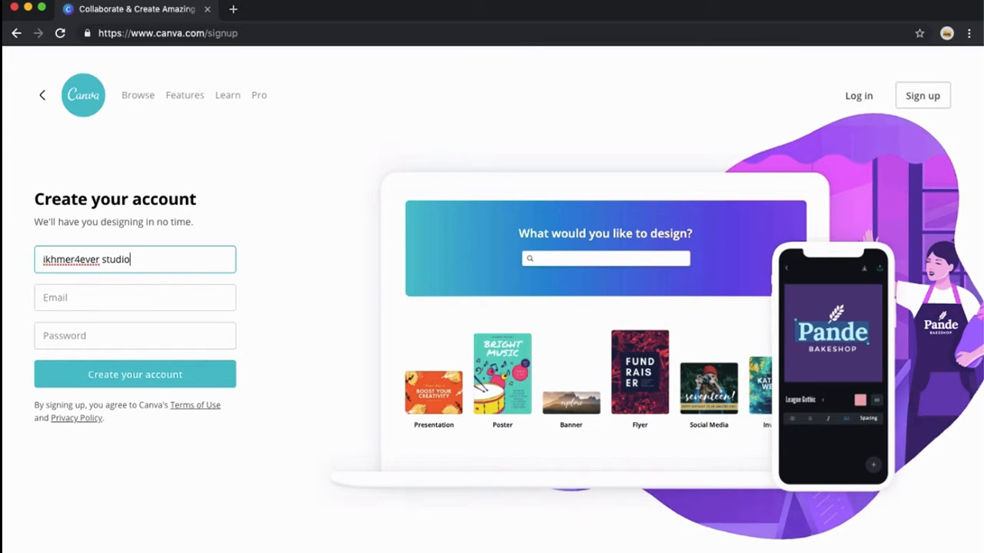
{"action": "key", "text": "Tab"}
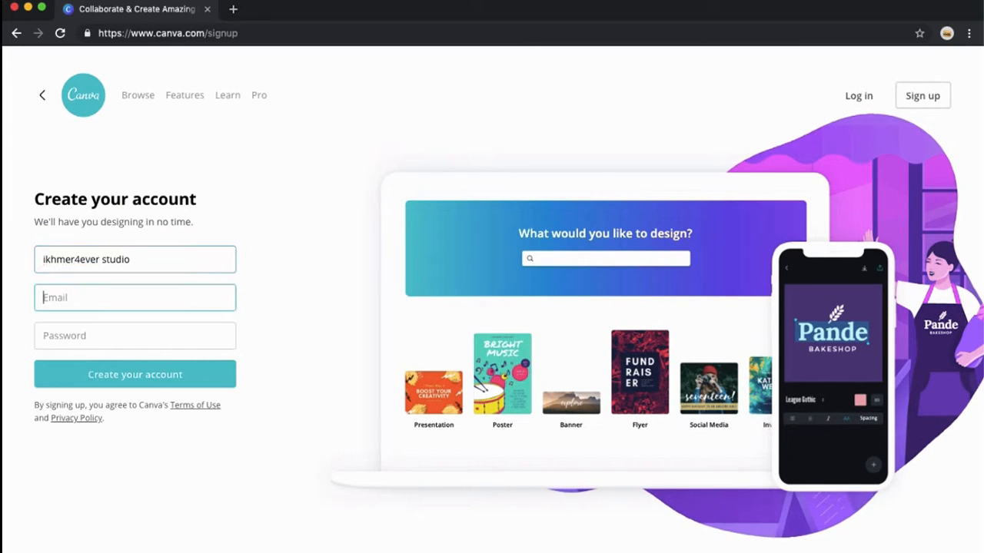
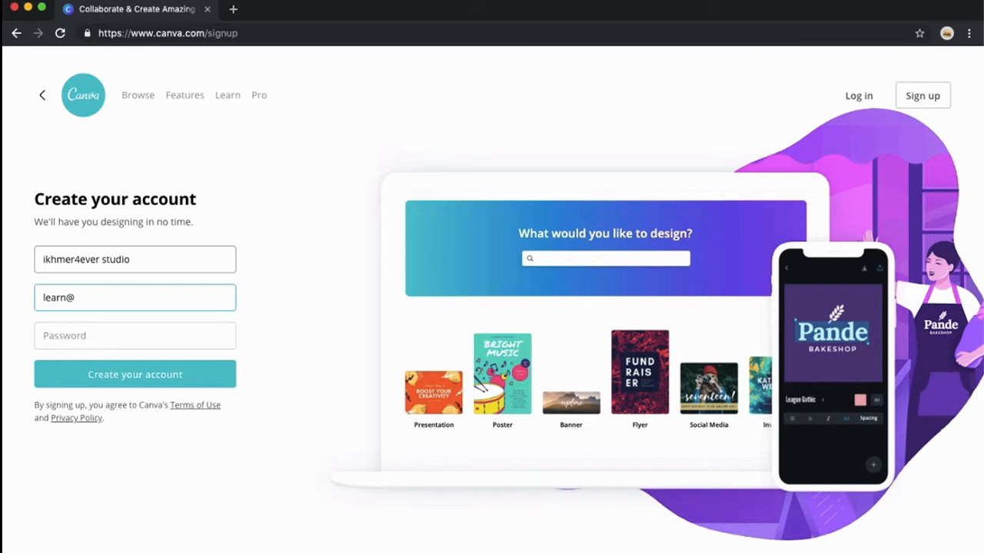
- Fill in the account's e-mail address, correcting a typo along the way
{"action": "key", "text": "Tab"}
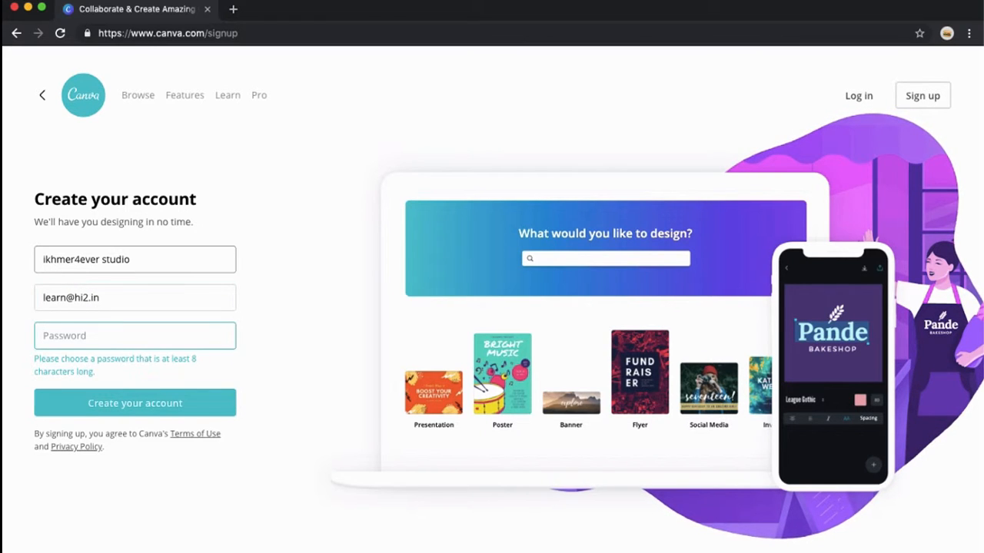
- Type the account password, create the account, and close the browser's save-password prompt
{"action": "left_click", "coordinate": [130, 300]}
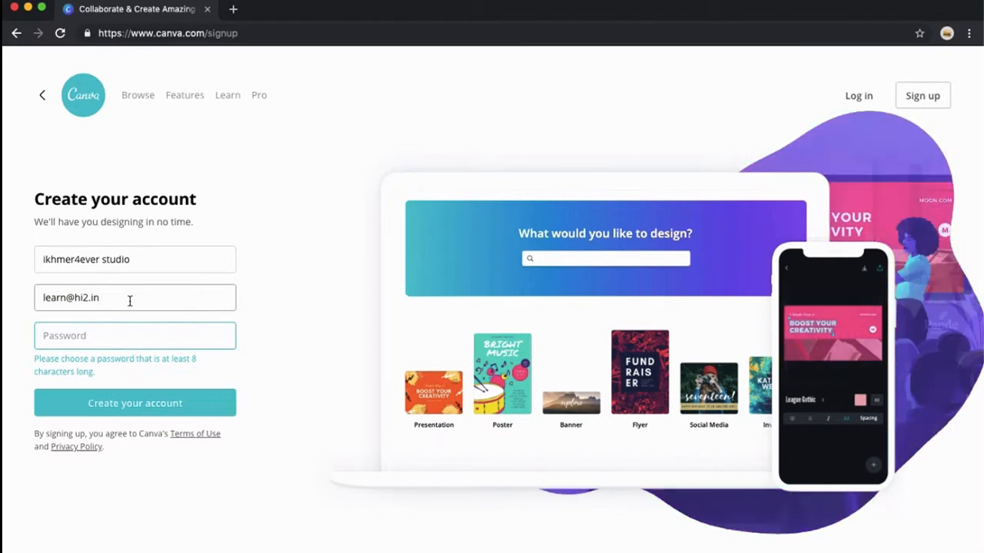
{"action": "left_click", "coordinate": [120, 333]}
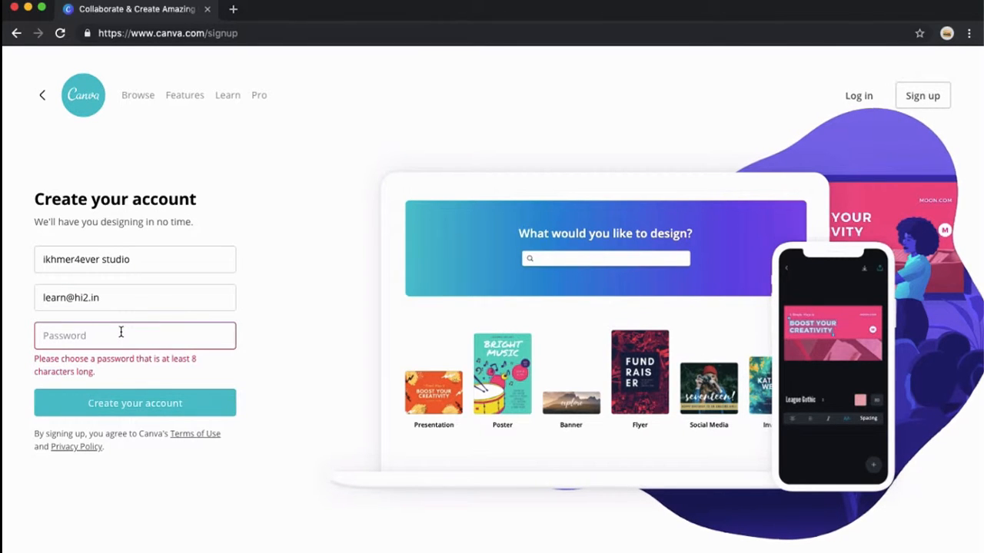
{"action": "type", "text": "****"}
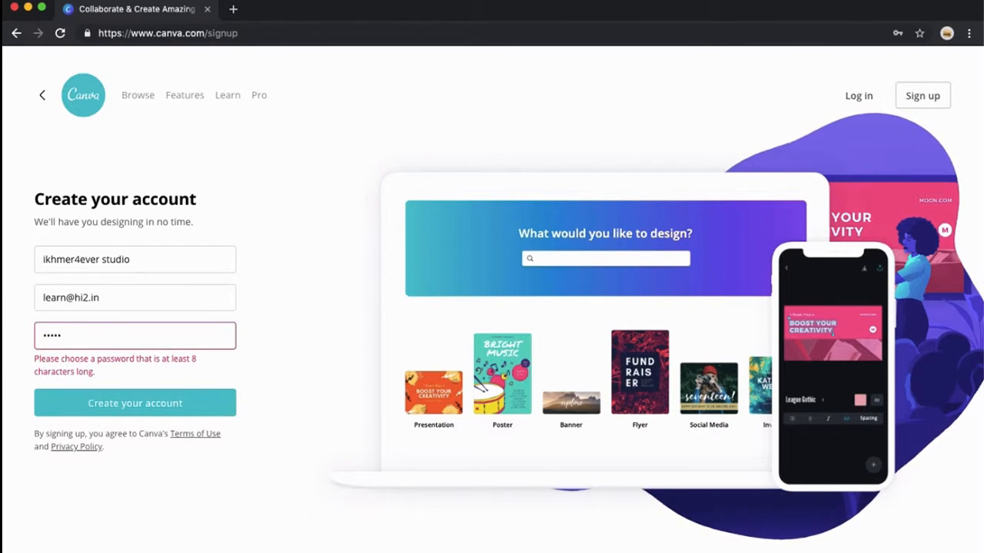
{"action": "type", "text": "****"}
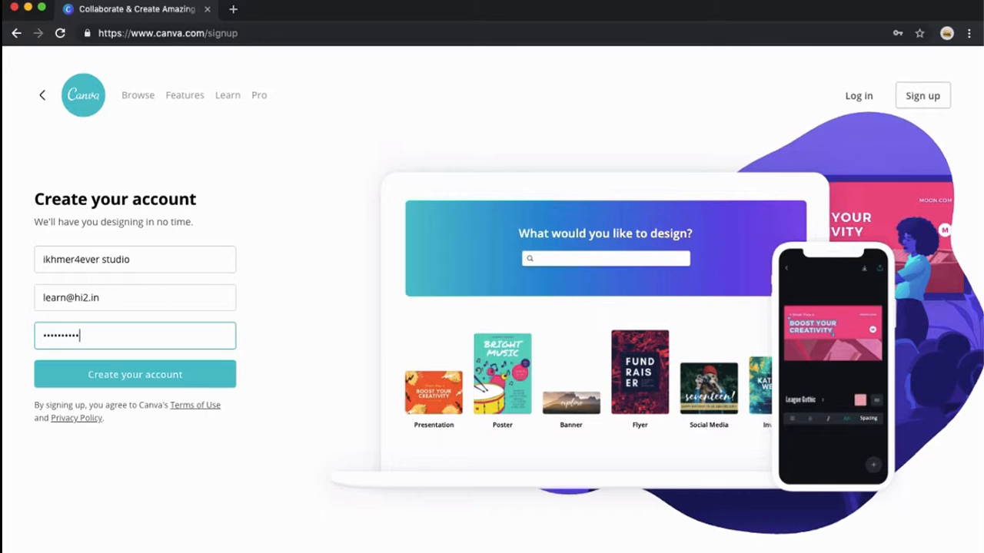
{"action": "type", "text": "**"}
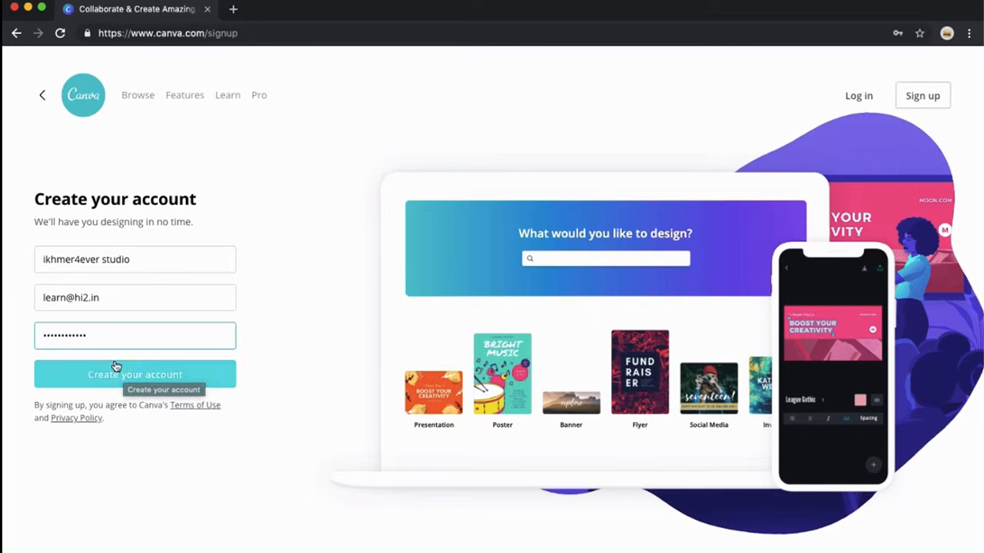
{"action": "left_click", "coordinate": [190, 378]}
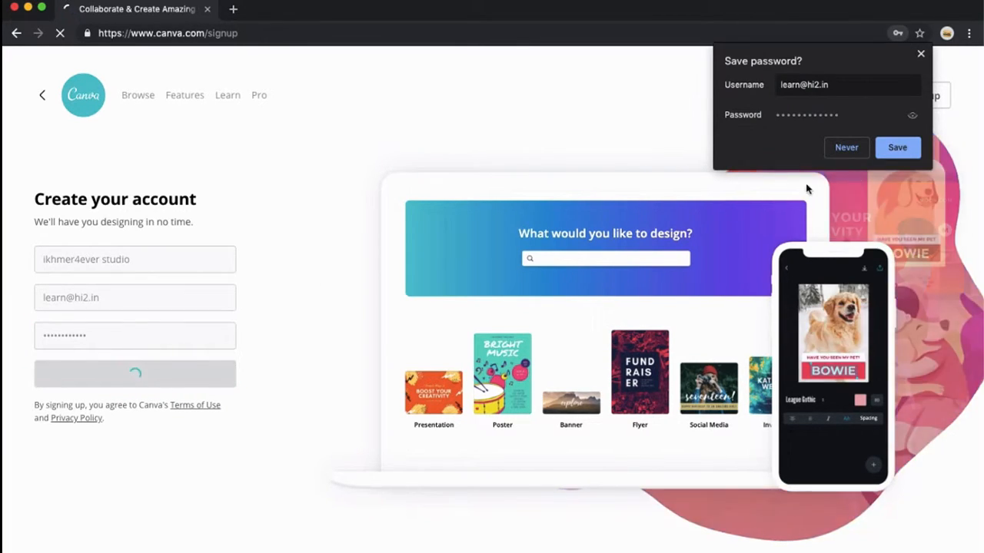
{"action": "left_click", "coordinate": [920, 56]}
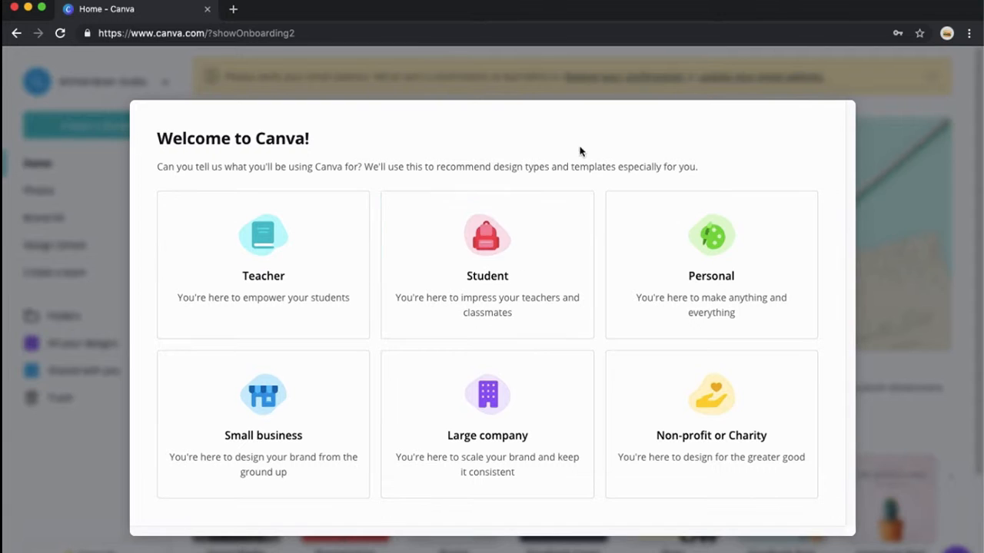
- Choose Teacher as the intended use and skip the team invitation step
{"action": "left_click", "coordinate": [278, 305]}
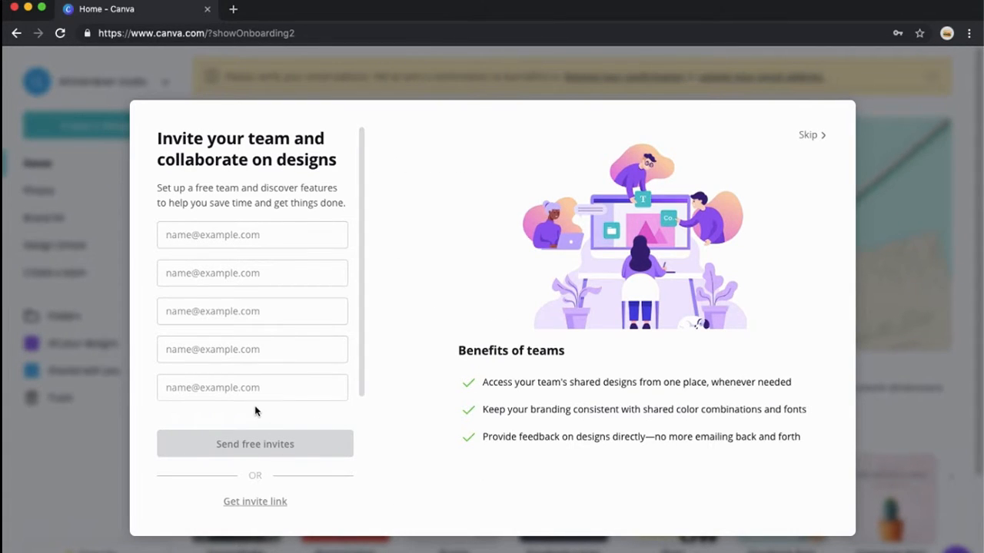
{"action": "left_click", "coordinate": [809, 137]}
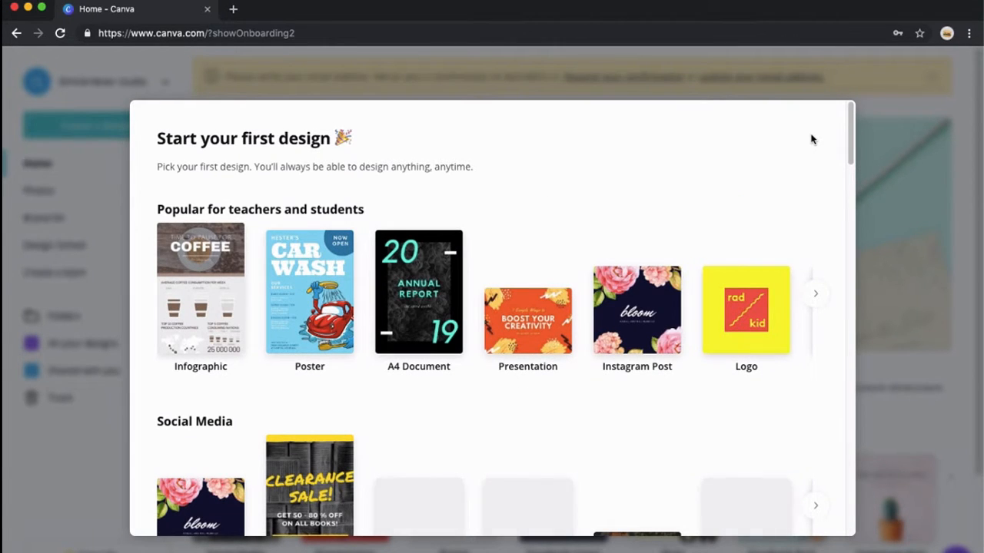
- Browse the first-design categories and start a new Logo design
{"action": "scroll", "coordinate": [606, 385], "scroll_direction": "down", "scroll_amount": 6}
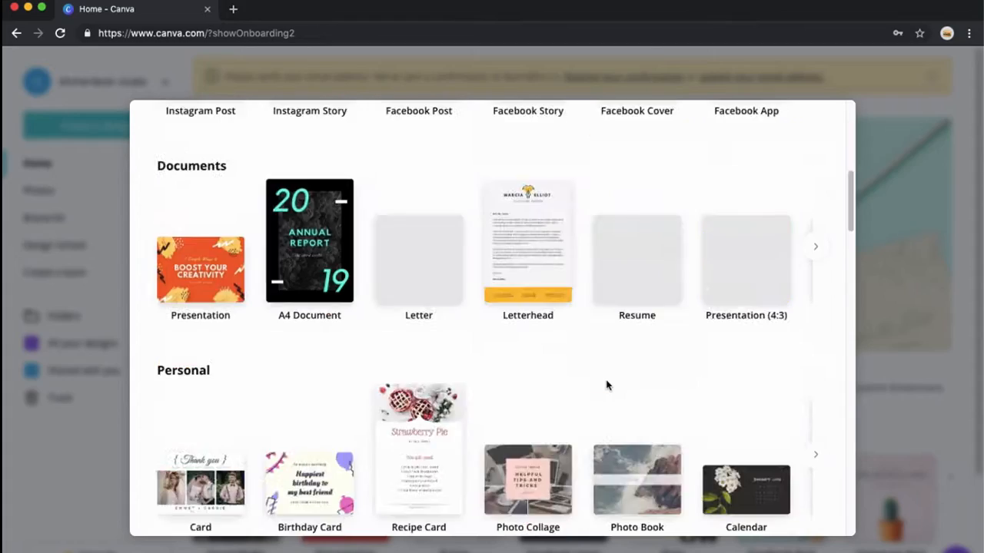
{"action": "scroll", "coordinate": [606, 385], "scroll_direction": "down", "scroll_amount": 10}
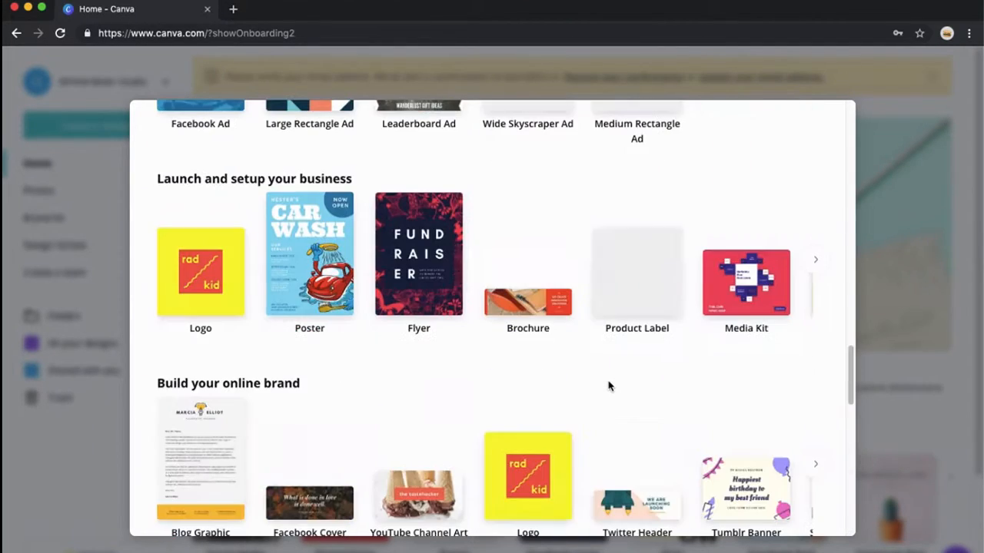
{"action": "scroll", "coordinate": [608, 386], "scroll_direction": "up", "scroll_amount": 10}
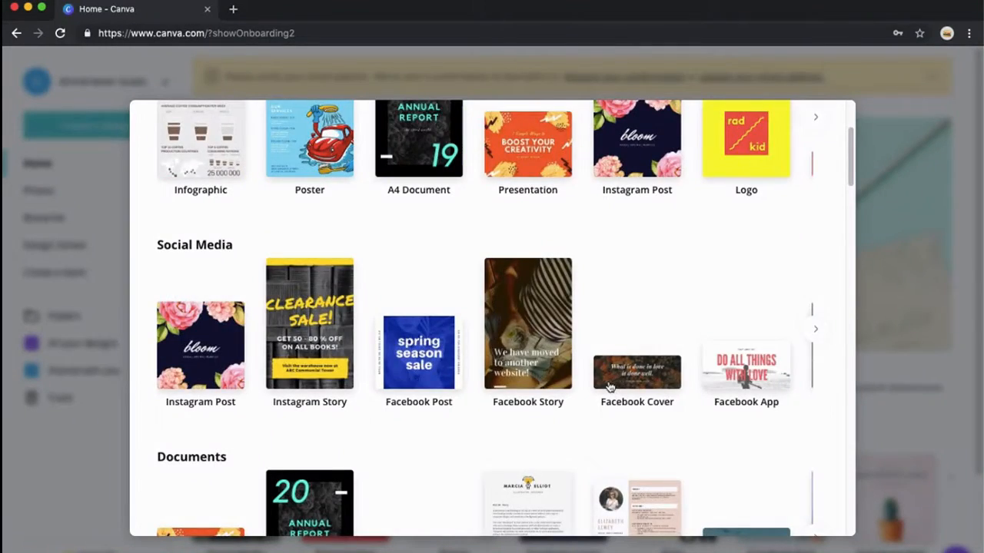
{"action": "scroll", "coordinate": [608, 385], "scroll_direction": "up", "scroll_amount": 3}
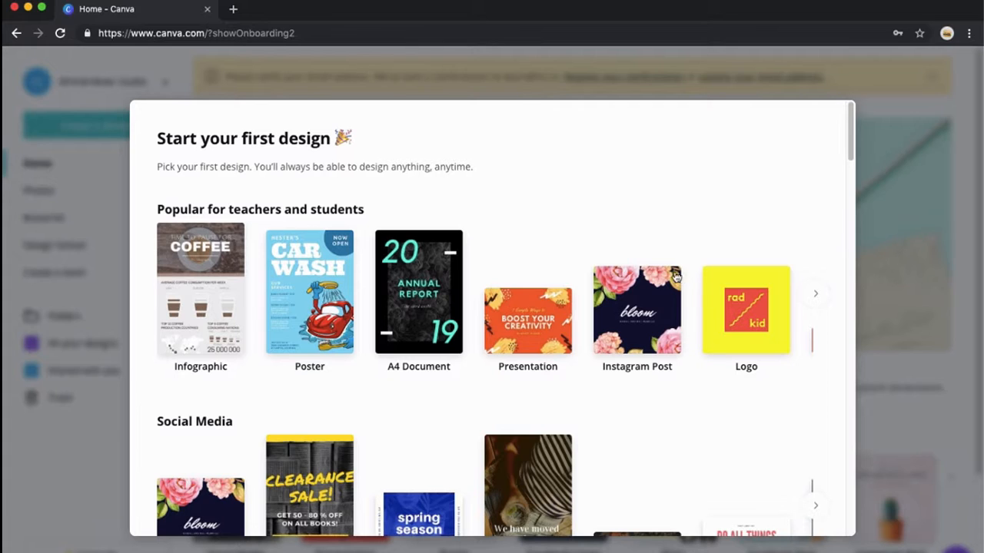
{"action": "scroll", "coordinate": [668, 361], "scroll_direction": "down", "scroll_amount": 20}
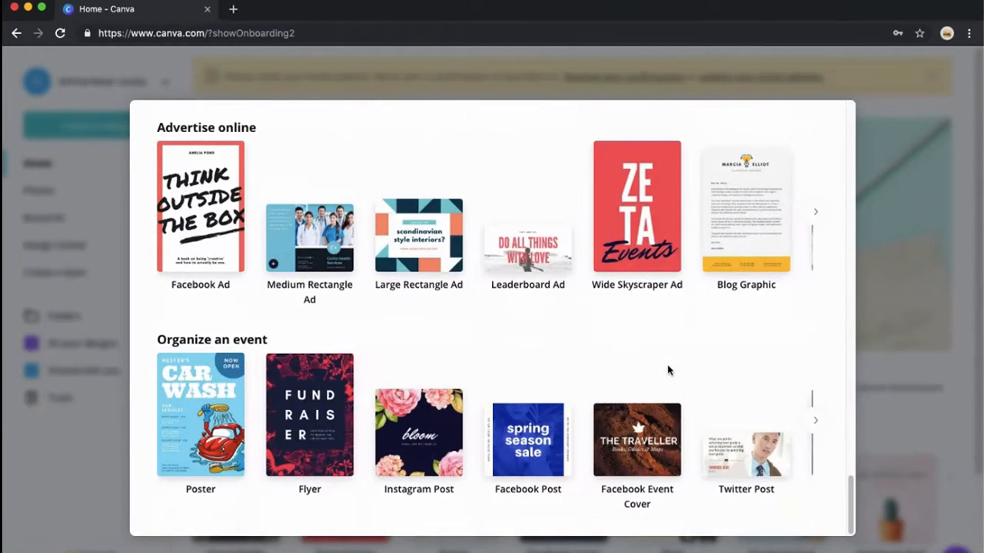
{"action": "scroll", "coordinate": [673, 372], "scroll_direction": "up", "scroll_amount": 10}
{"action": "scroll", "coordinate": [673, 377], "scroll_direction": "up", "scroll_amount": 10}
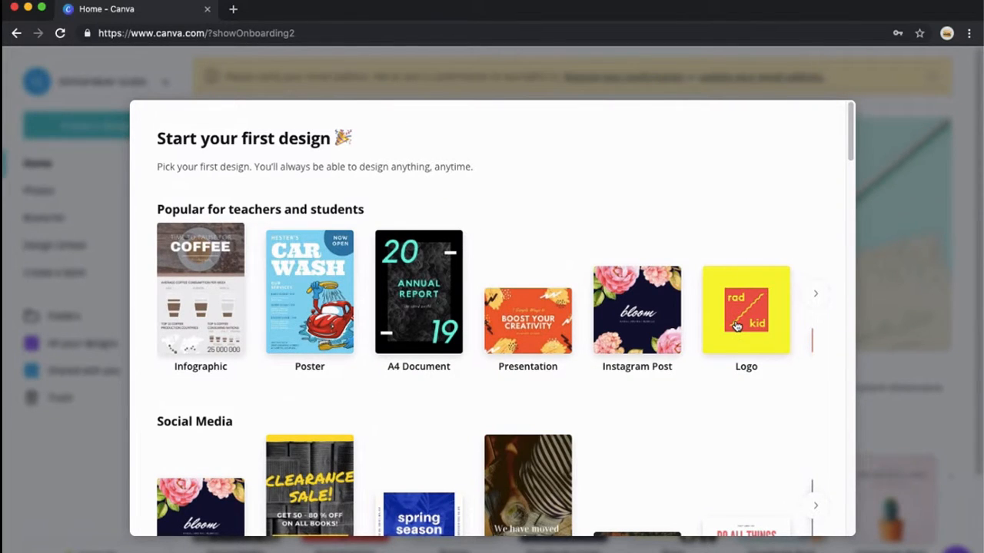
{"action": "left_click", "coordinate": [736, 325]}
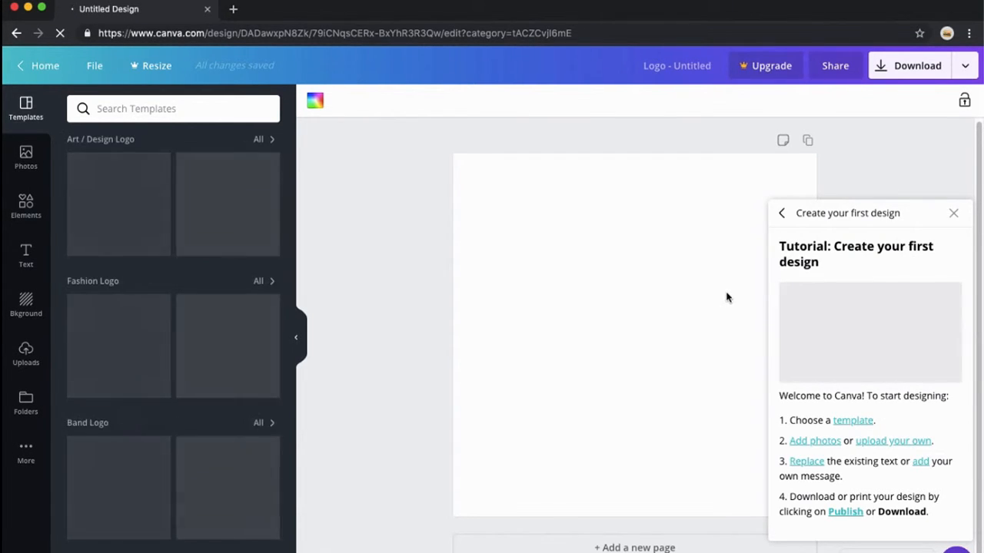
- Close the first-design tutorial panel and the help menu
{"action": "left_click", "coordinate": [952, 215]}
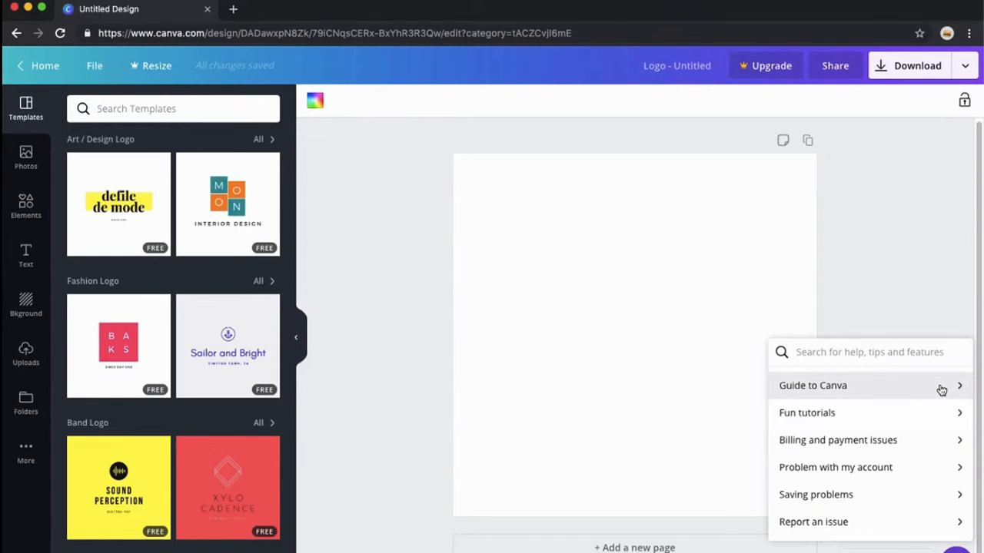
{"action": "left_click", "coordinate": [955, 550]}
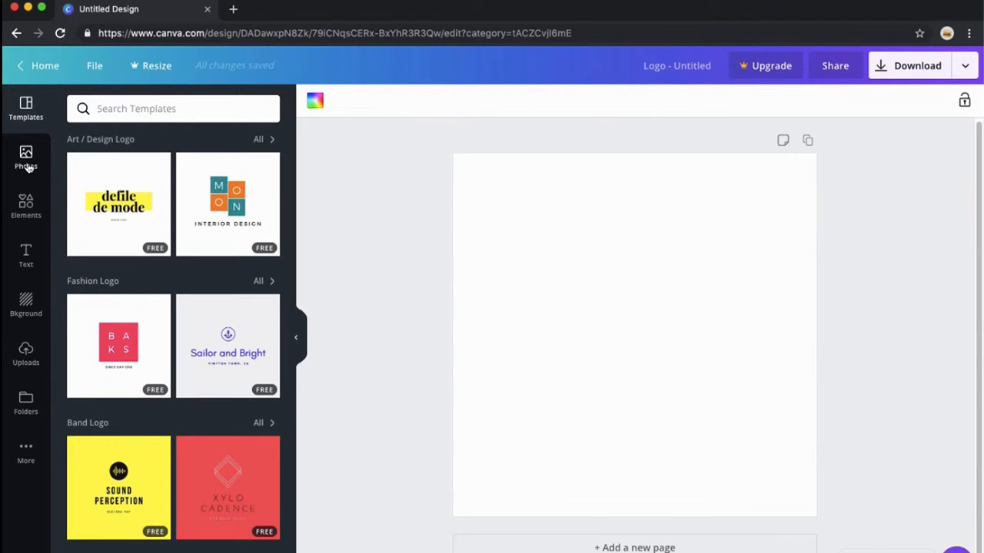
- Browse the Photos, Elements and Text panels to explore the available design assets
{"action": "left_click", "coordinate": [27, 165]}
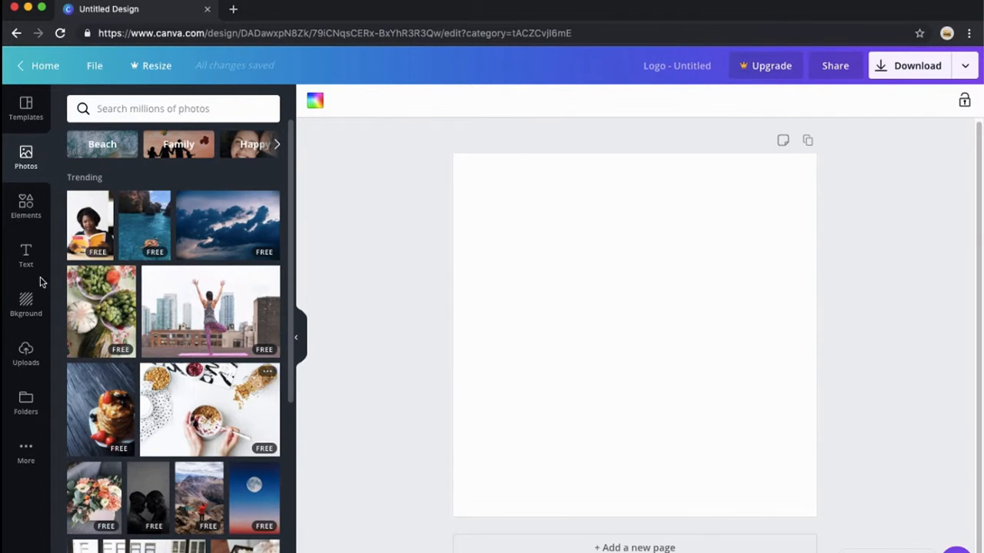
{"action": "left_click", "coordinate": [25, 206]}
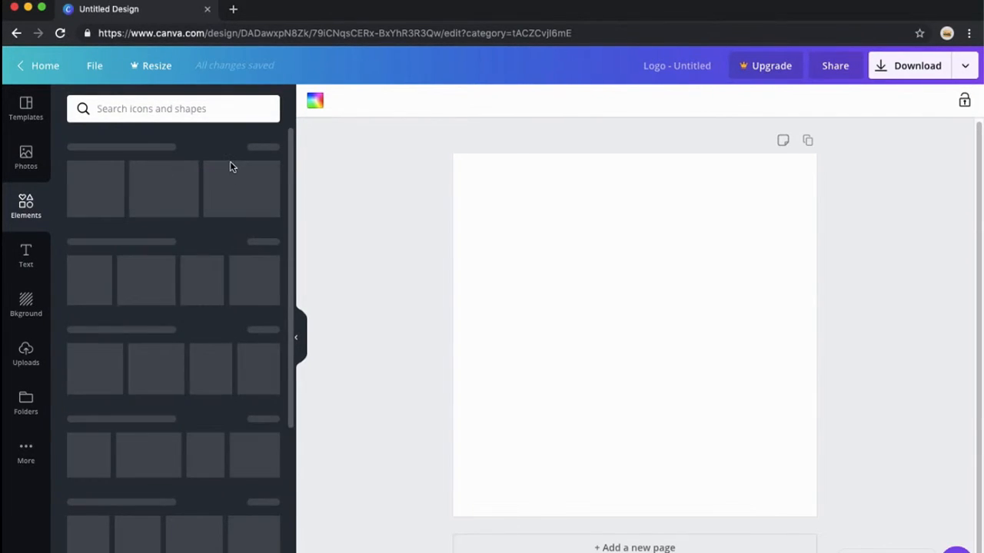
{"action": "left_click", "coordinate": [143, 109]}
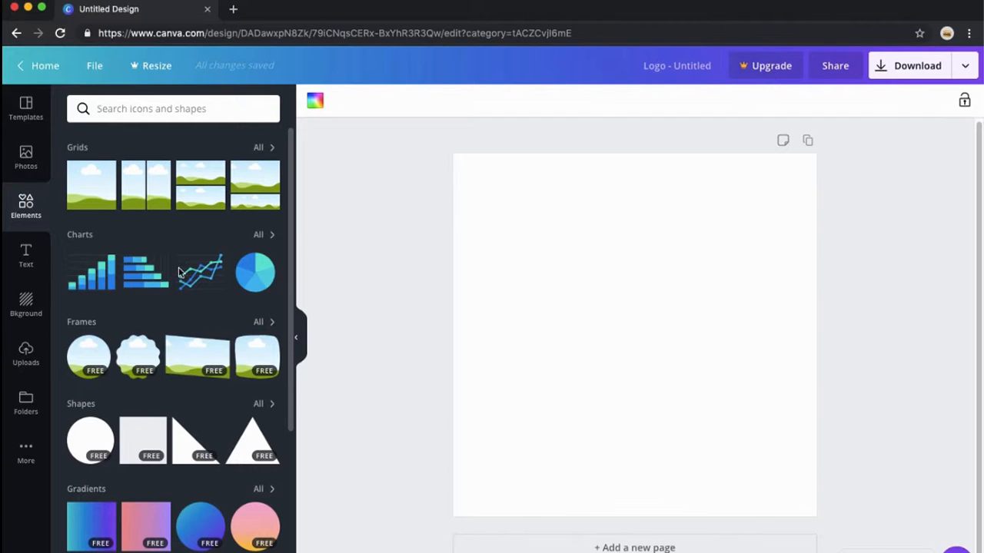
{"action": "scroll", "coordinate": [135, 300], "scroll_direction": "down", "scroll_amount": 3}
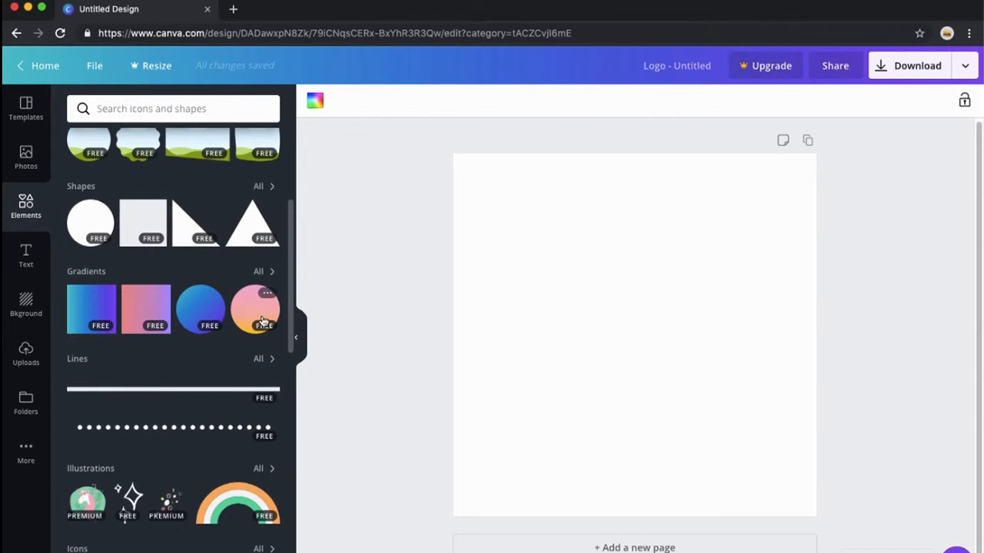
{"action": "scroll", "coordinate": [186, 343], "scroll_direction": "down", "scroll_amount": 1}
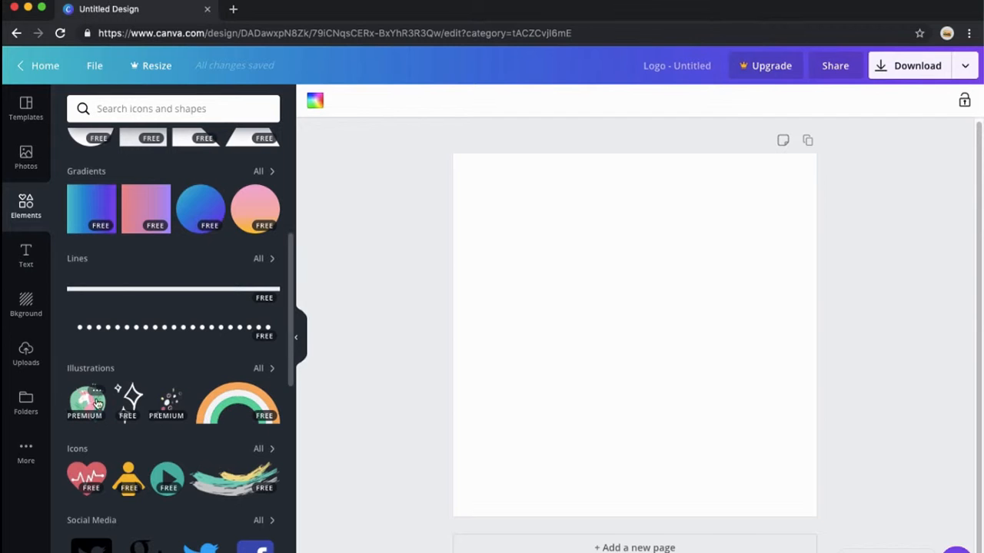
{"action": "scroll", "coordinate": [87, 390], "scroll_direction": "down", "scroll_amount": 1}
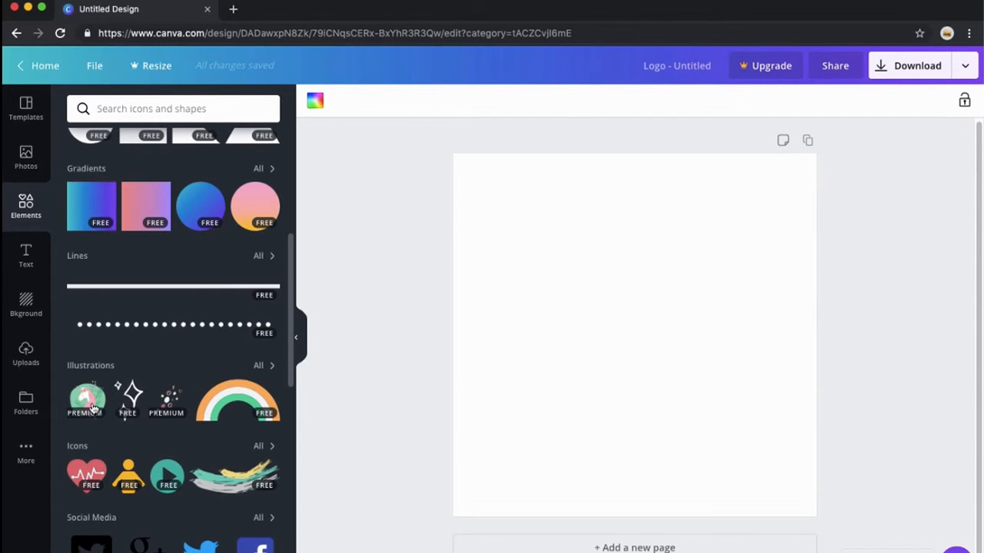
{"action": "scroll", "coordinate": [91, 407], "scroll_direction": "down", "scroll_amount": 2}
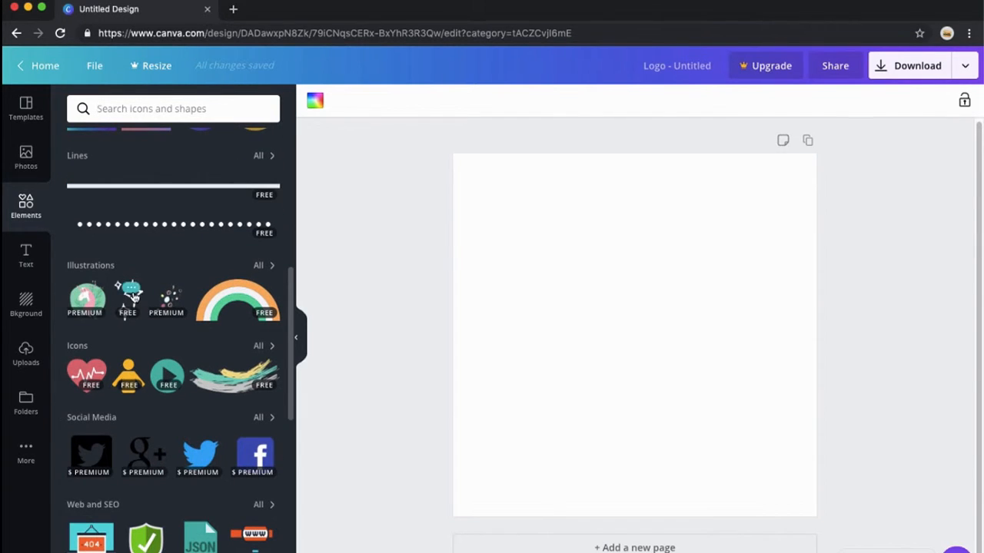
{"action": "scroll", "coordinate": [143, 350], "scroll_direction": "down", "scroll_amount": 3}
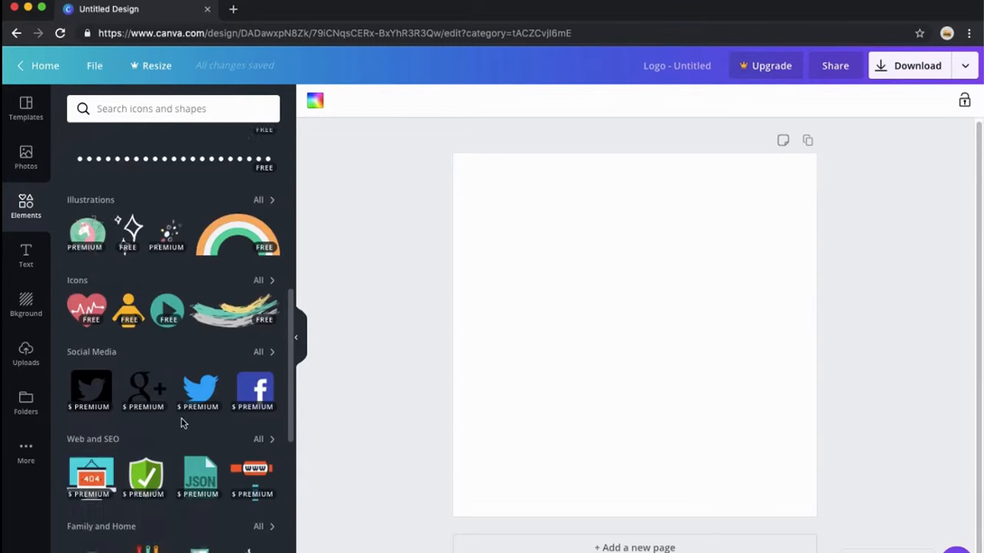
{"action": "scroll", "coordinate": [158, 366], "scroll_direction": "up", "scroll_amount": 9}
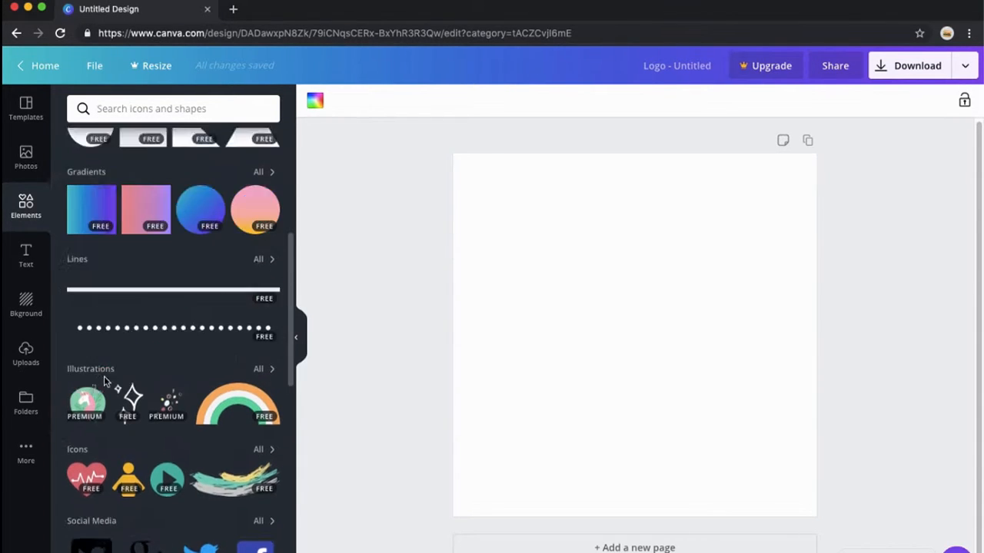
{"action": "left_click", "coordinate": [21, 257]}
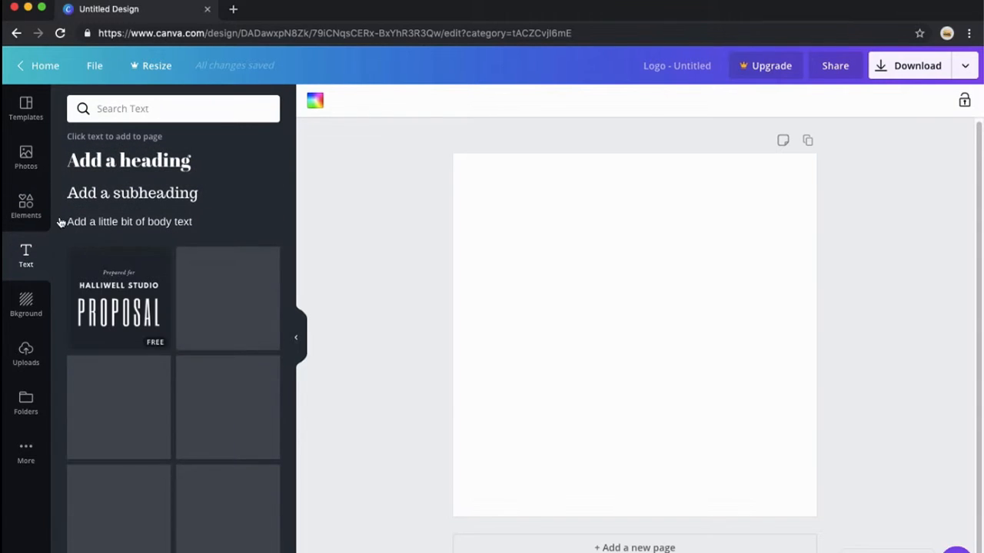
{"action": "scroll", "coordinate": [141, 384], "scroll_direction": "down", "scroll_amount": 2}
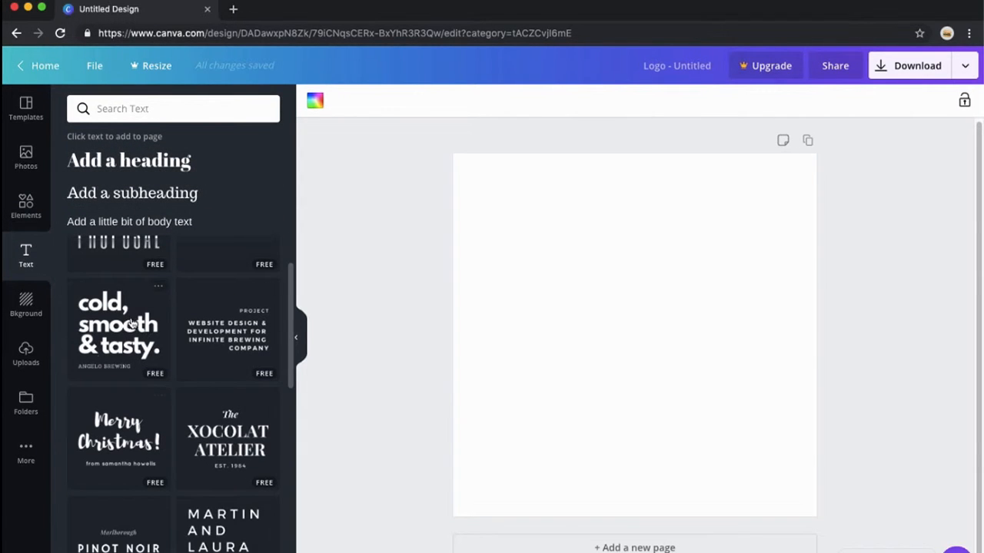
- Open the background library and apply the fern leaves photo as the page background
{"action": "left_click", "coordinate": [26, 303]}
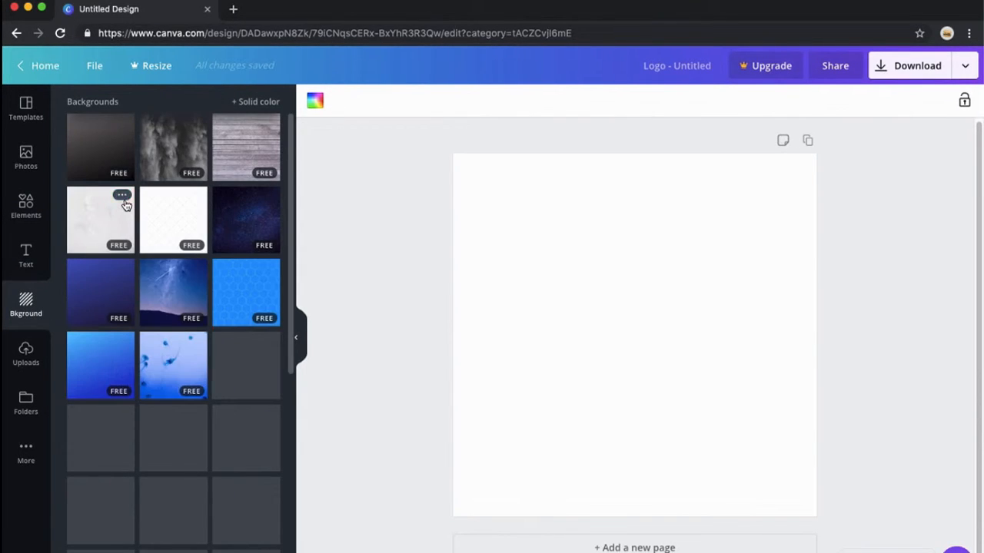
{"action": "scroll", "coordinate": [208, 361], "scroll_direction": "down", "scroll_amount": 2}
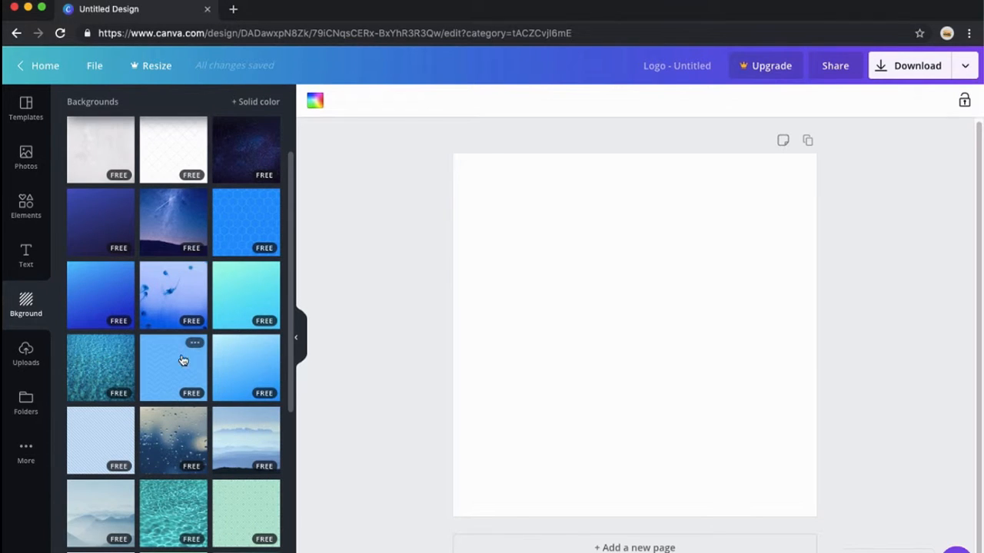
{"action": "left_click", "coordinate": [179, 307]}
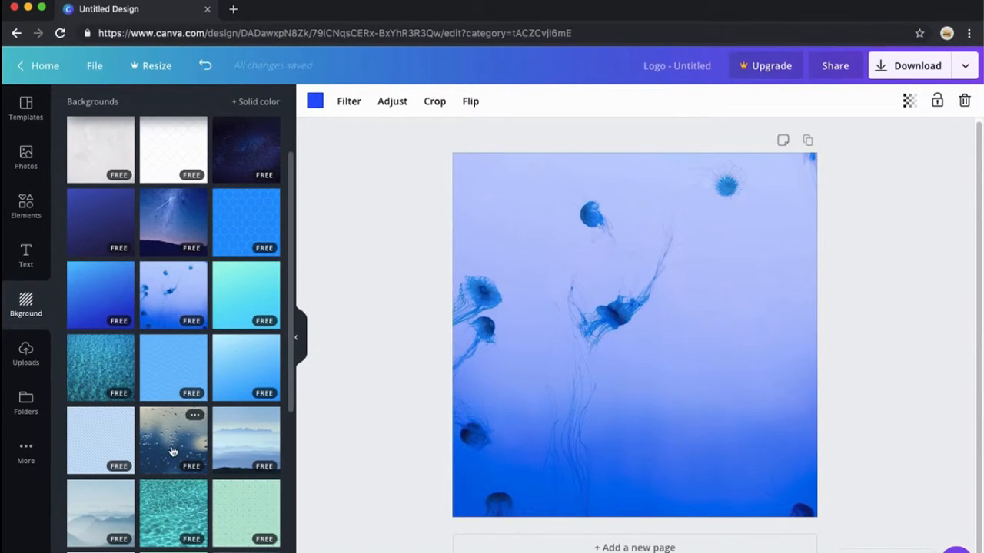
{"action": "scroll", "coordinate": [241, 479], "scroll_direction": "down", "scroll_amount": 3}
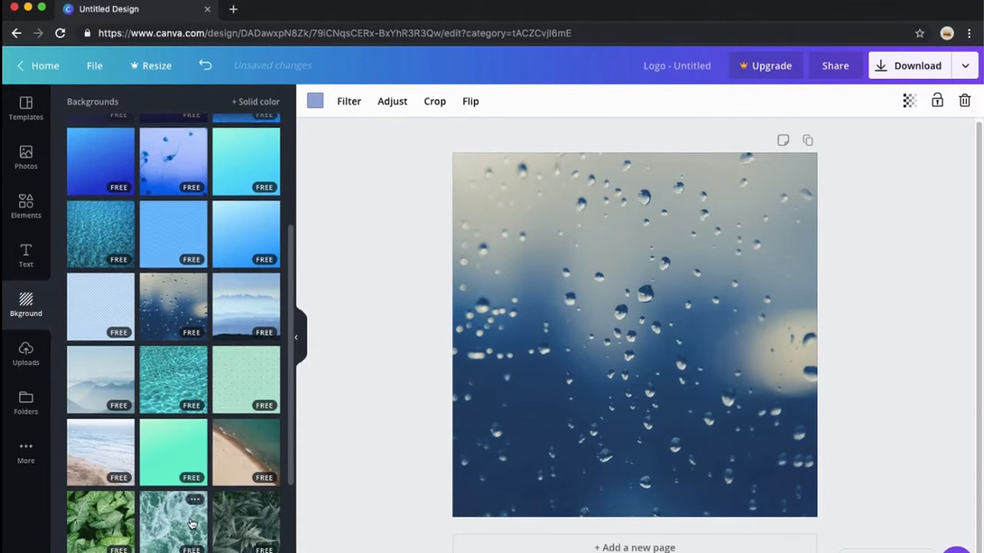
{"action": "scroll", "coordinate": [193, 524], "scroll_direction": "down", "scroll_amount": 3}
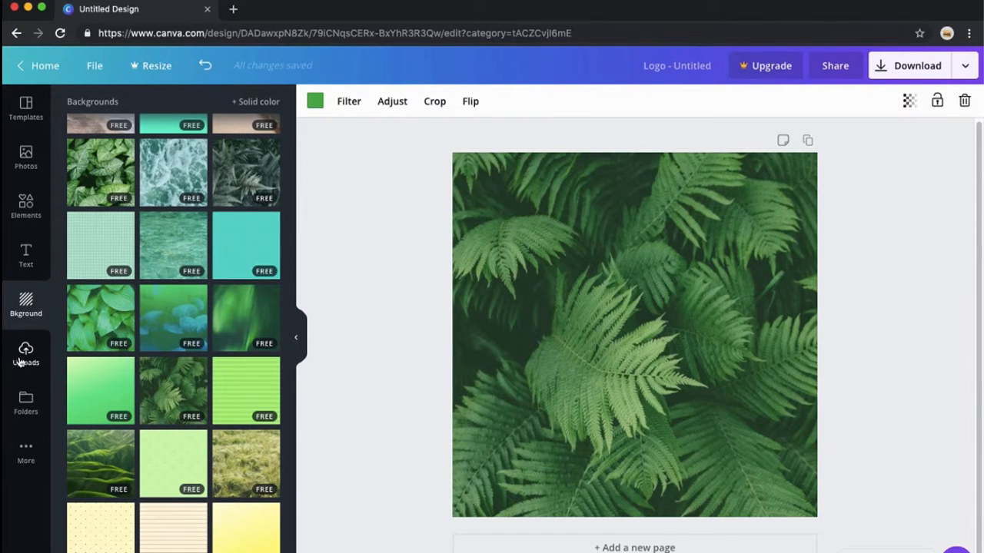
- Add the 'cold, smooth & tasty.' text combination from the text presets to the page
{"action": "left_click", "coordinate": [26, 258]}
{"action": "scroll", "coordinate": [150, 393], "scroll_direction": "down", "scroll_amount": 3}
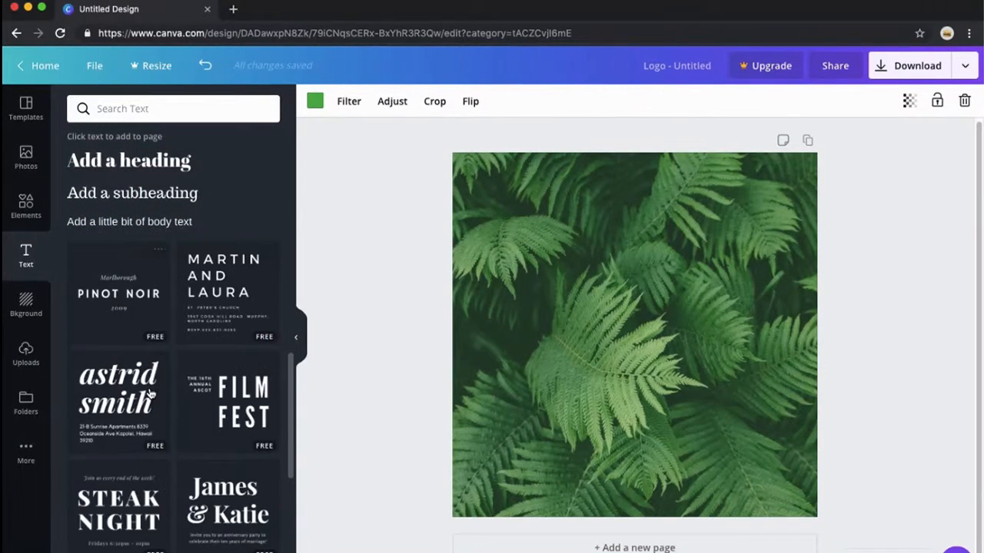
{"action": "scroll", "coordinate": [150, 393], "scroll_direction": "up", "scroll_amount": 4}
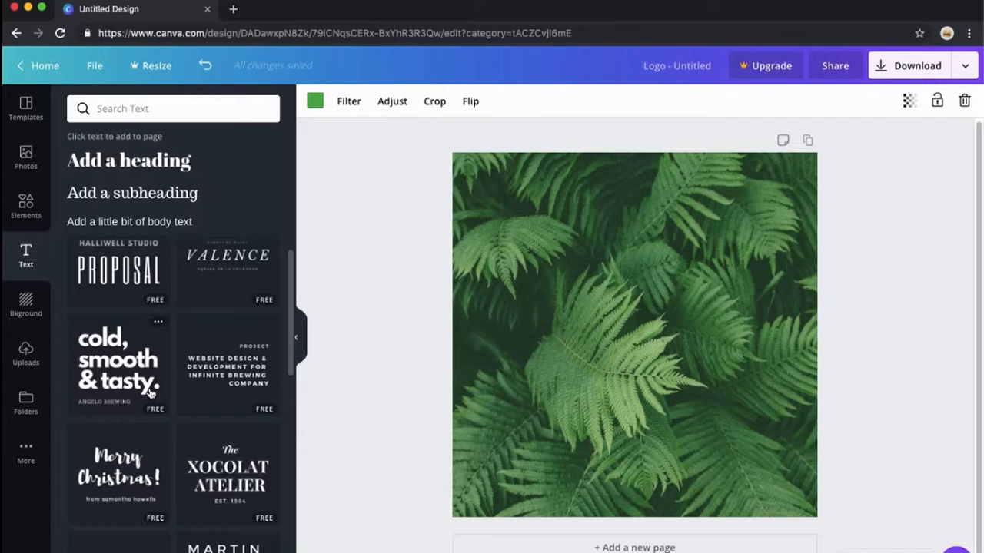
{"action": "left_click", "coordinate": [108, 346]}
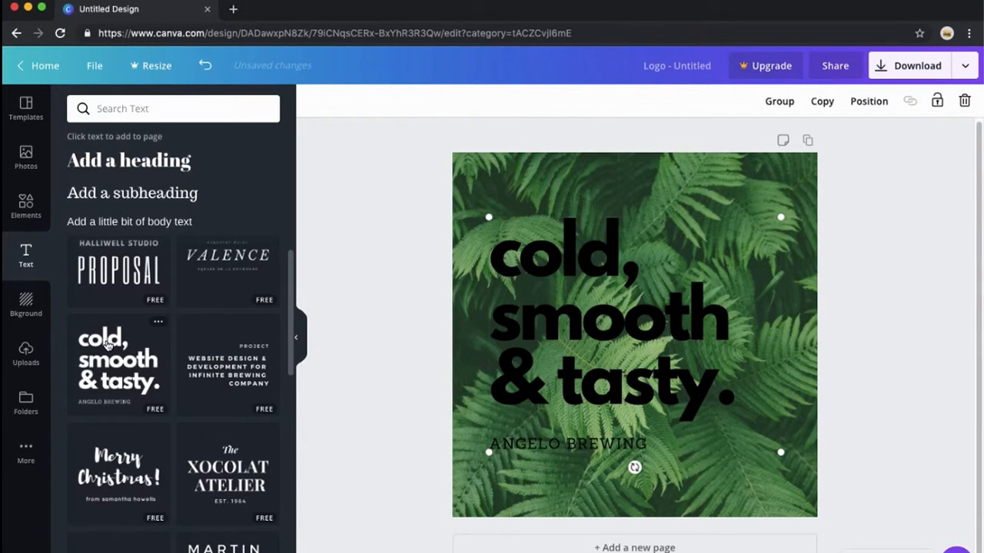
- Change the color of the large heading text to white
{"action": "double_click", "coordinate": [572, 296]}
{"action": "left_click", "coordinate": [569, 262]}
{"action": "left_click", "coordinate": [560, 186]}
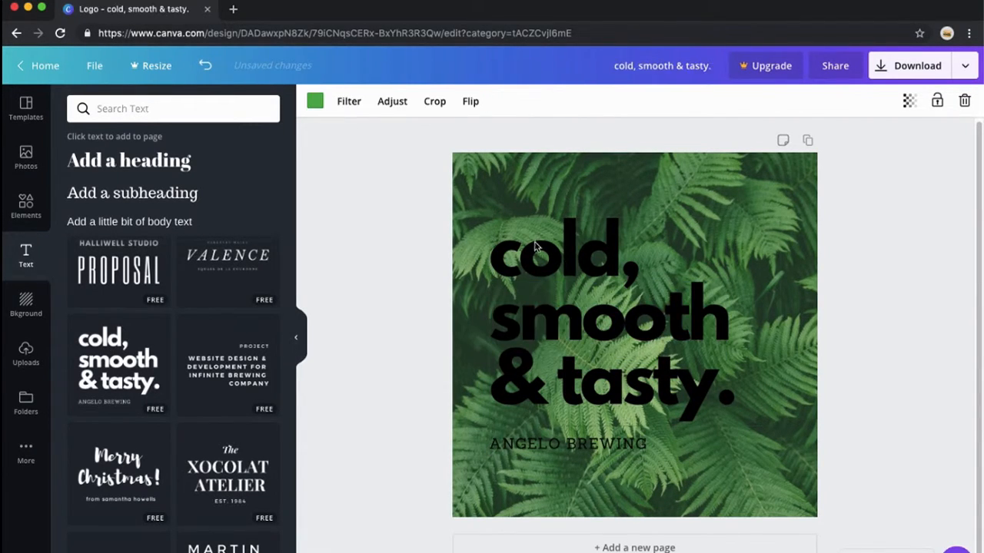
{"action": "left_click", "coordinate": [537, 244]}
{"action": "left_click", "coordinate": [487, 103]}
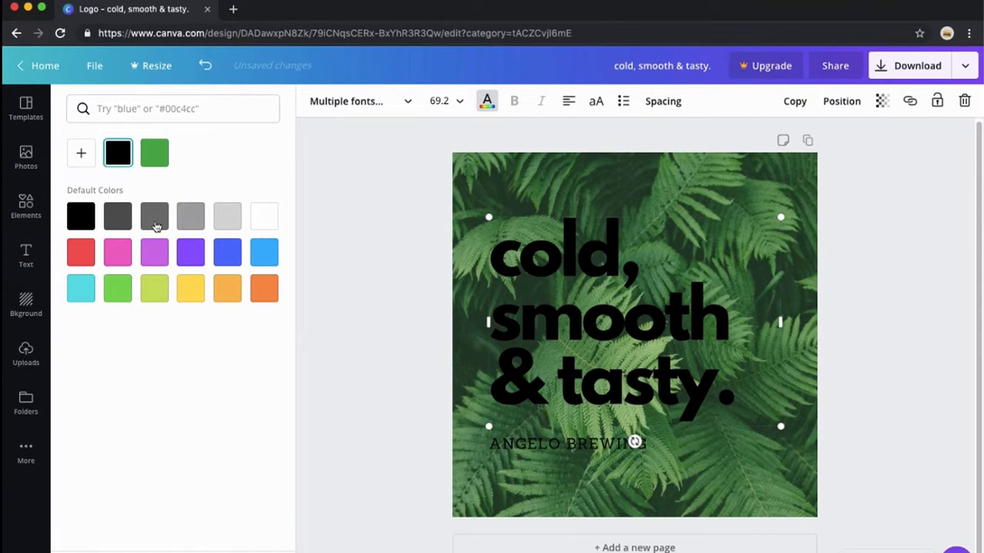
{"action": "left_click", "coordinate": [264, 216]}
{"action": "left_click", "coordinate": [495, 162]}
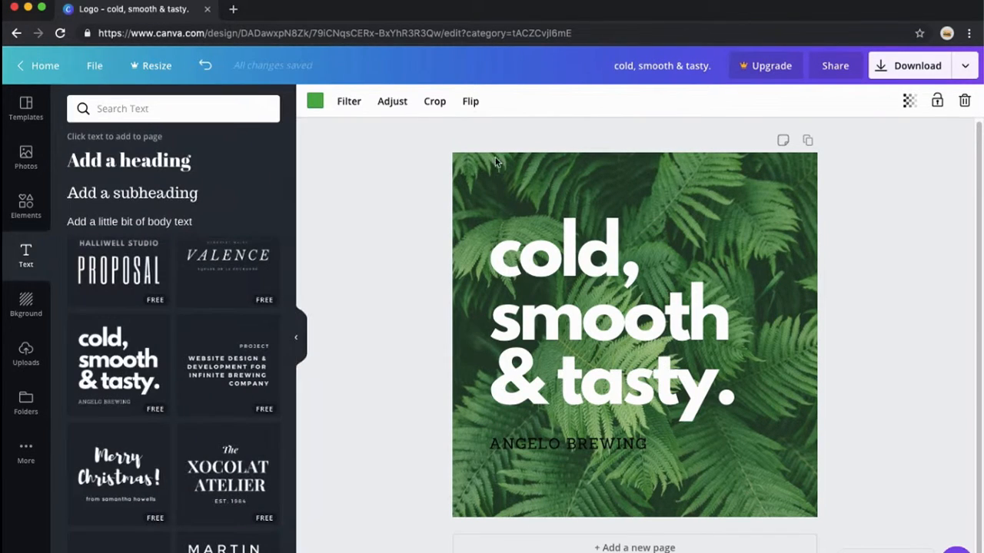
- Replace the heading text with 'Learn,' and 'Now for your future' on the next line
{"action": "left_click", "coordinate": [587, 268]}
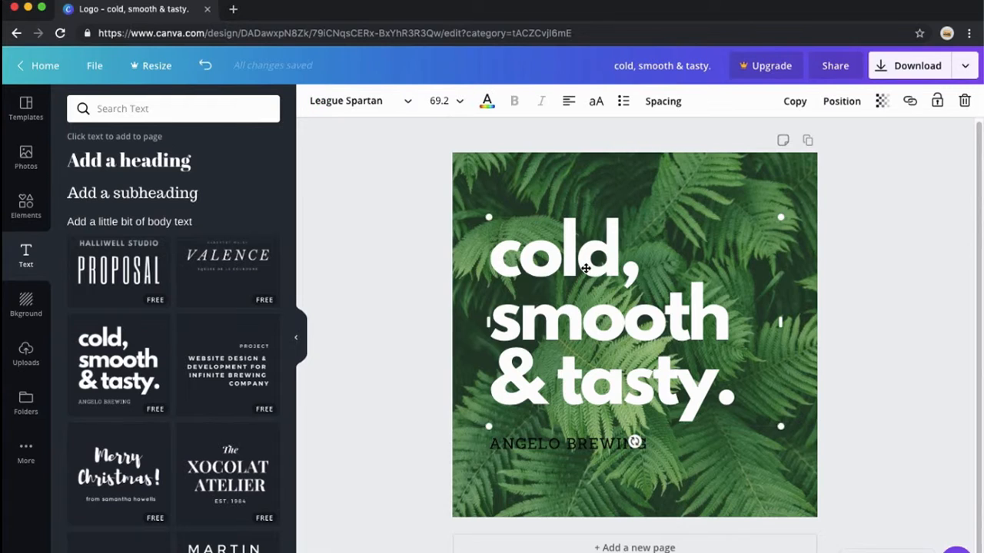
{"action": "double_click", "coordinate": [587, 267]}
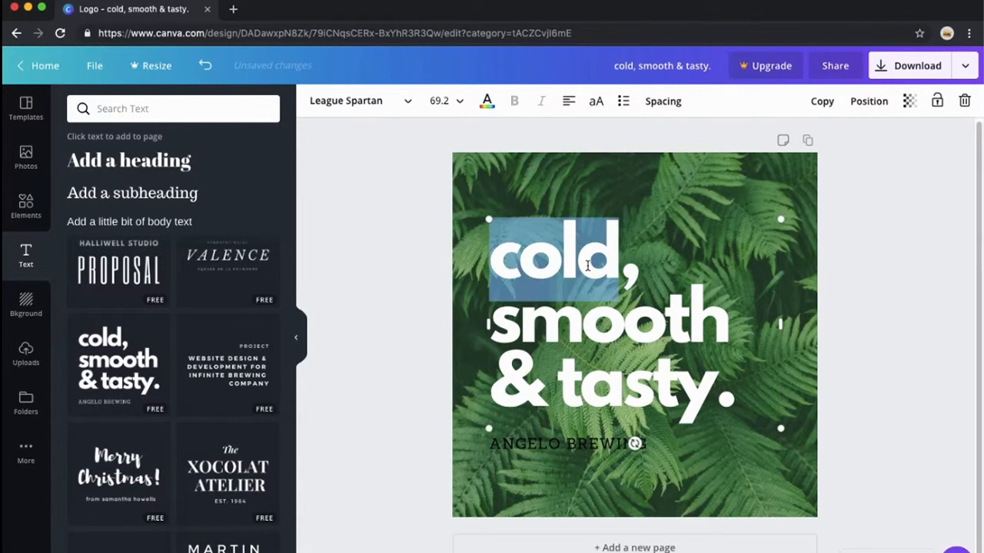
{"action": "triple_click", "coordinate": [587, 266]}
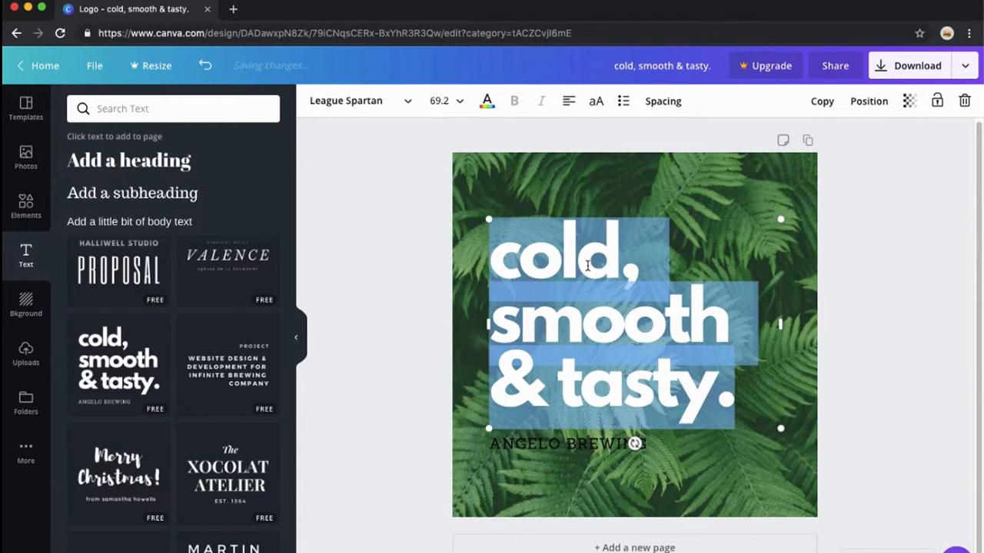
{"action": "type", "text": "Learn,"}
{"action": "key", "text": "Return"}
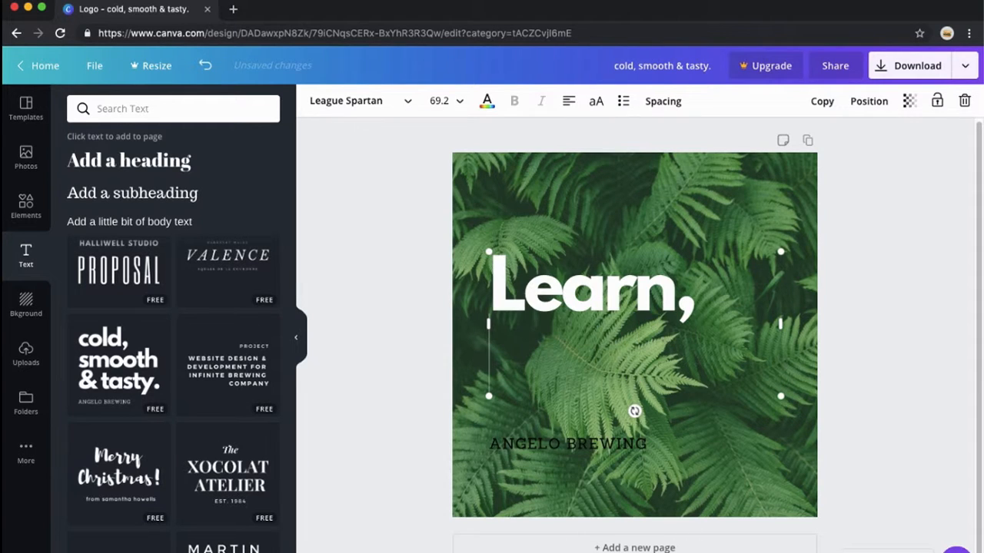
{"action": "type", "text": "Now"}
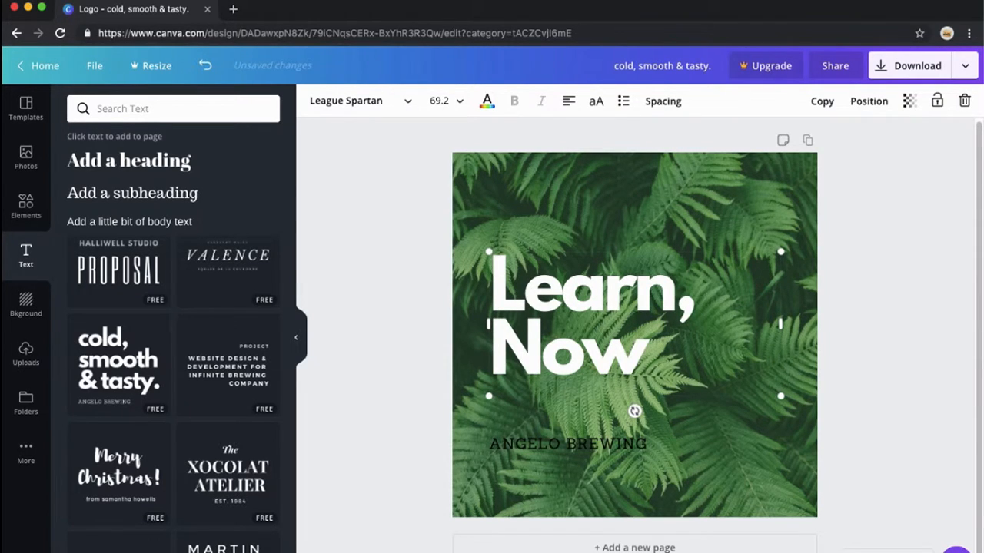
{"action": "type", "text": " for"}
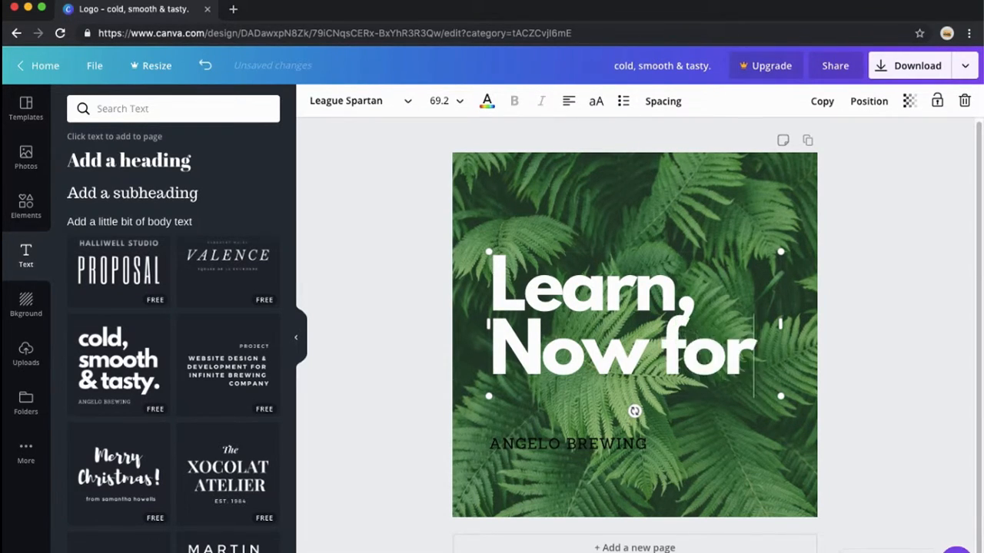
{"action": "type", "text": " your future"}
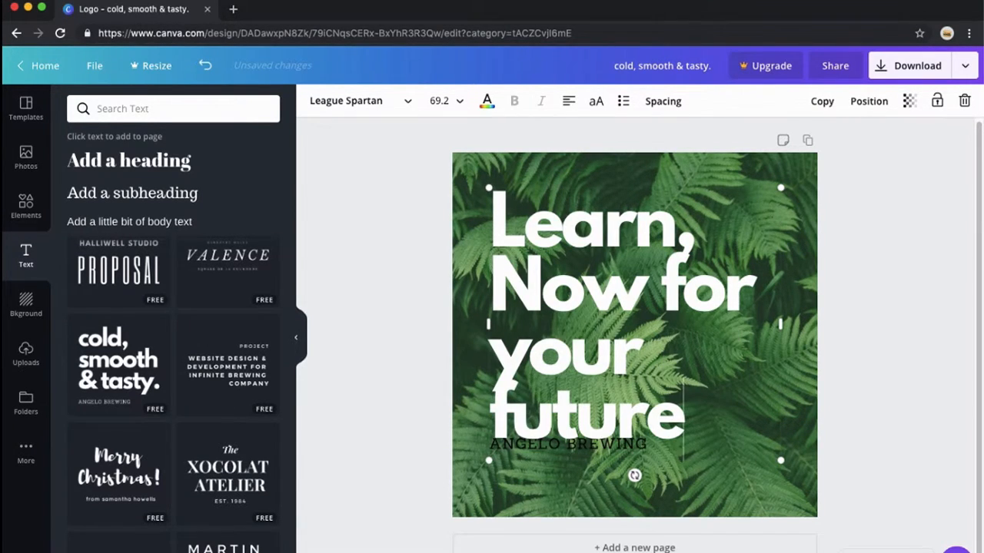
- Move the ANGELO BREWING subtitle slightly lower and set its color to white
{"action": "left_click", "coordinate": [575, 483]}
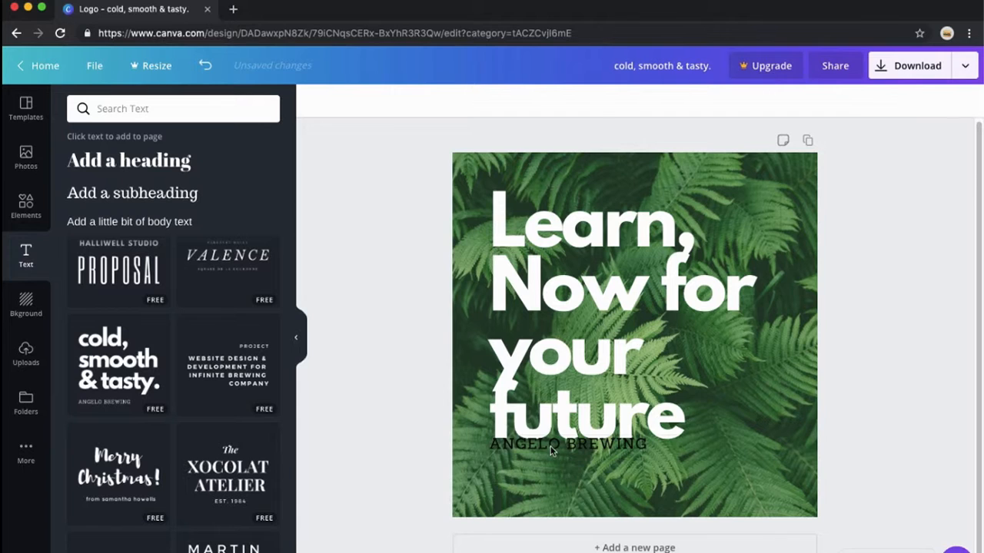
{"action": "left_click_drag", "start_coordinate": [551, 451], "coordinate": [567, 466]}
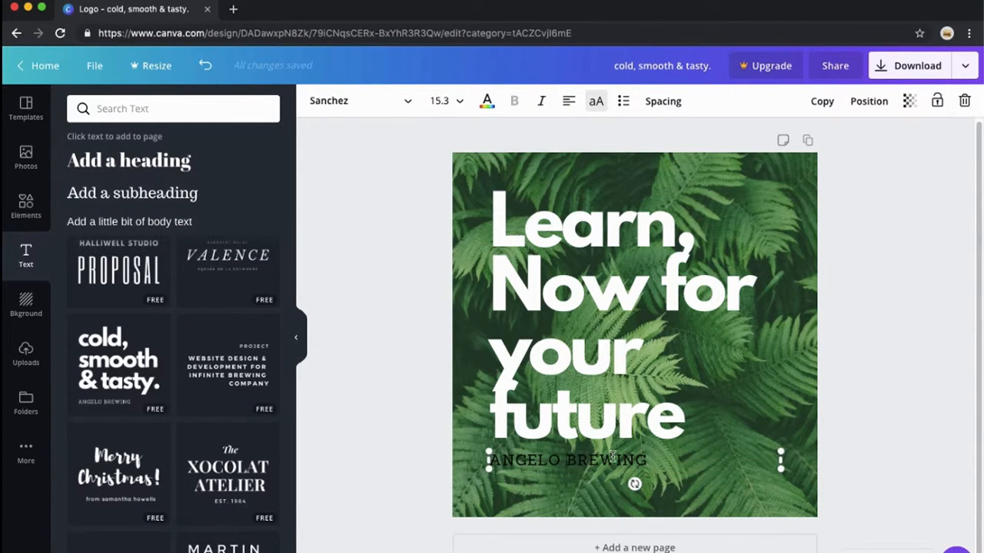
{"action": "left_click", "coordinate": [742, 391]}
{"action": "left_click", "coordinate": [627, 459]}
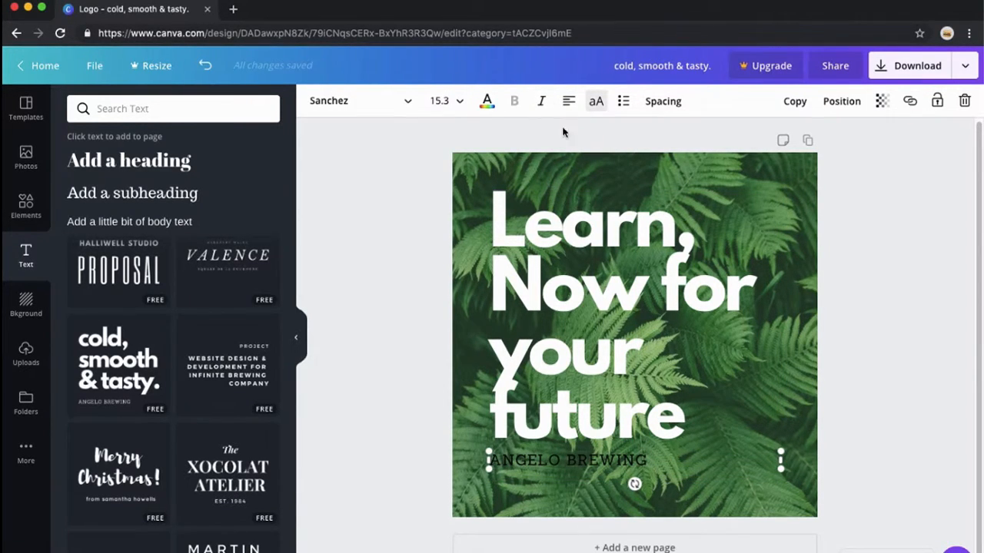
{"action": "left_click", "coordinate": [486, 100]}
{"action": "left_click", "coordinate": [265, 217]}
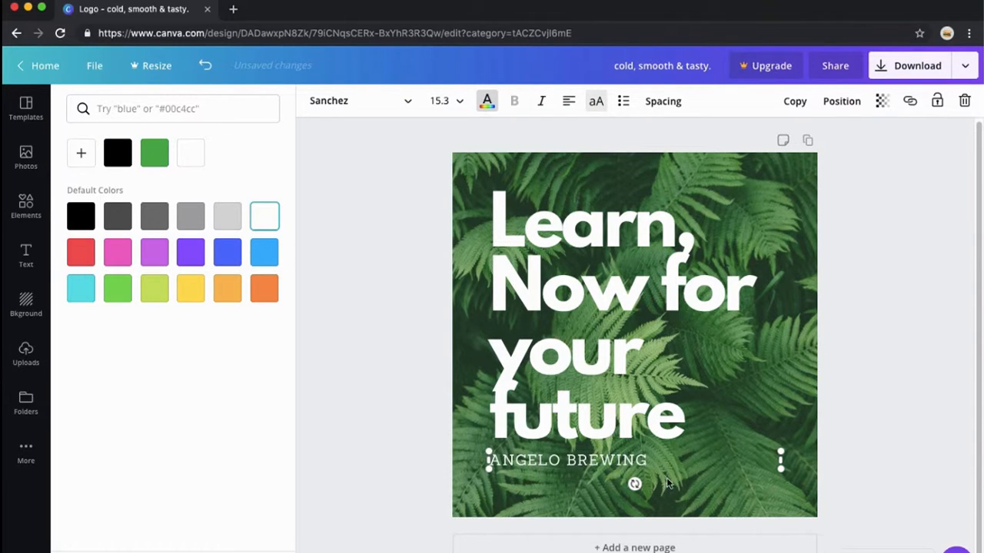
- Replace the subtitle text with 'KHMER4EVER STUDIO'
{"action": "double_click", "coordinate": [604, 457]}
{"action": "key", "text": "super+a"}
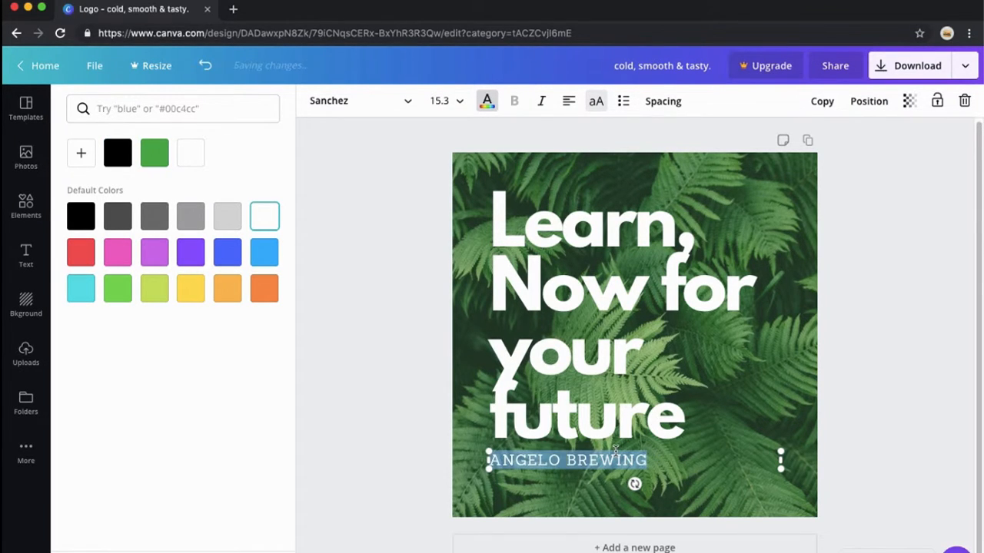
{"action": "type", "text": "KHMER4EVER STUDIO"}
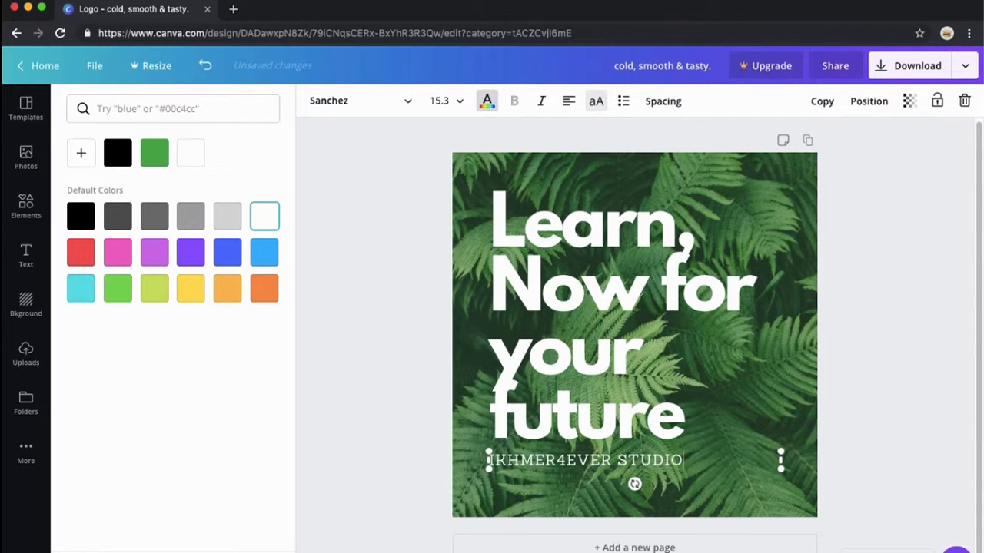
- Add the colored brush-stroke icon, rotate it, and place it in the lower-right corner beneath the studio name
{"action": "left_click", "coordinate": [774, 387]}
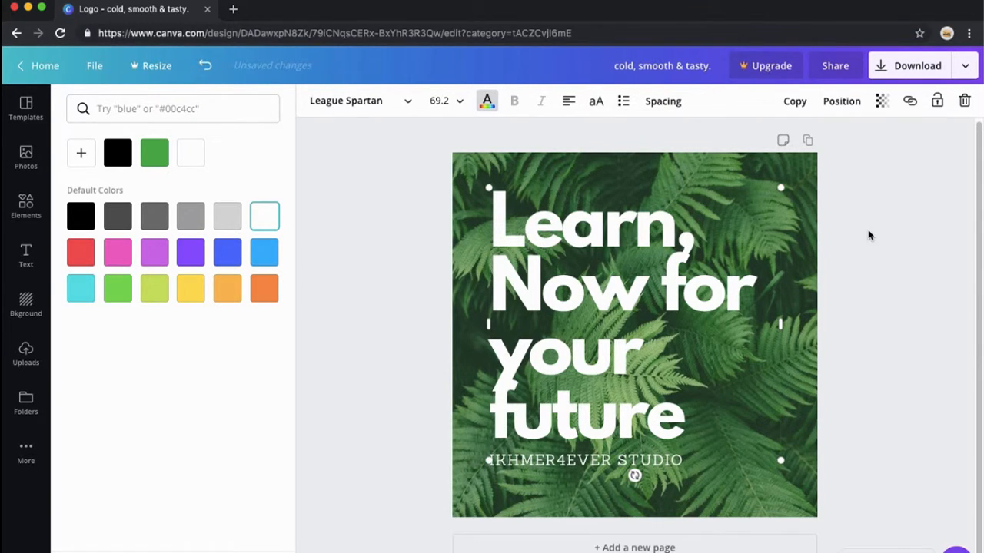
{"action": "left_click", "coordinate": [868, 235]}
{"action": "left_click", "coordinate": [25, 255]}
{"action": "left_click", "coordinate": [23, 204]}
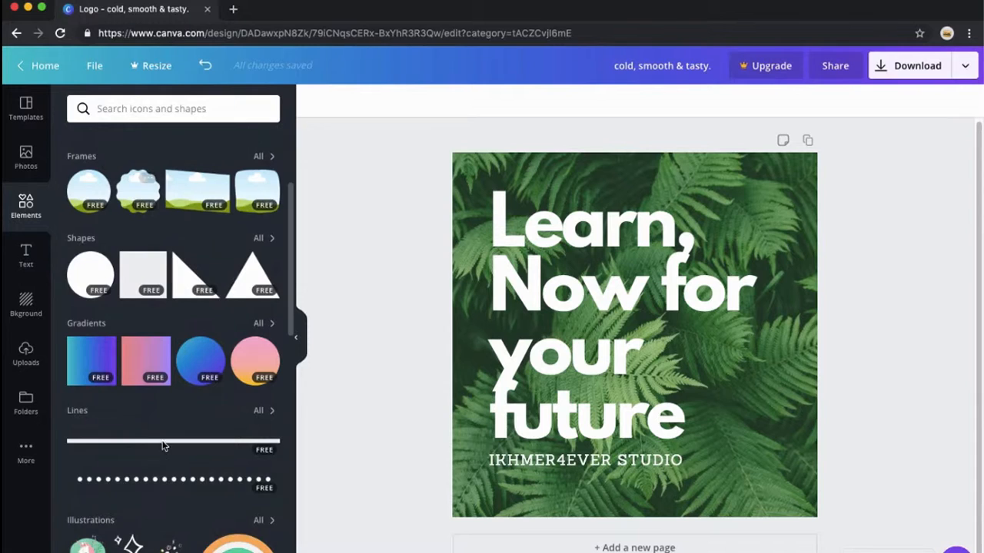
{"action": "scroll", "coordinate": [162, 445], "scroll_direction": "down", "scroll_amount": 5}
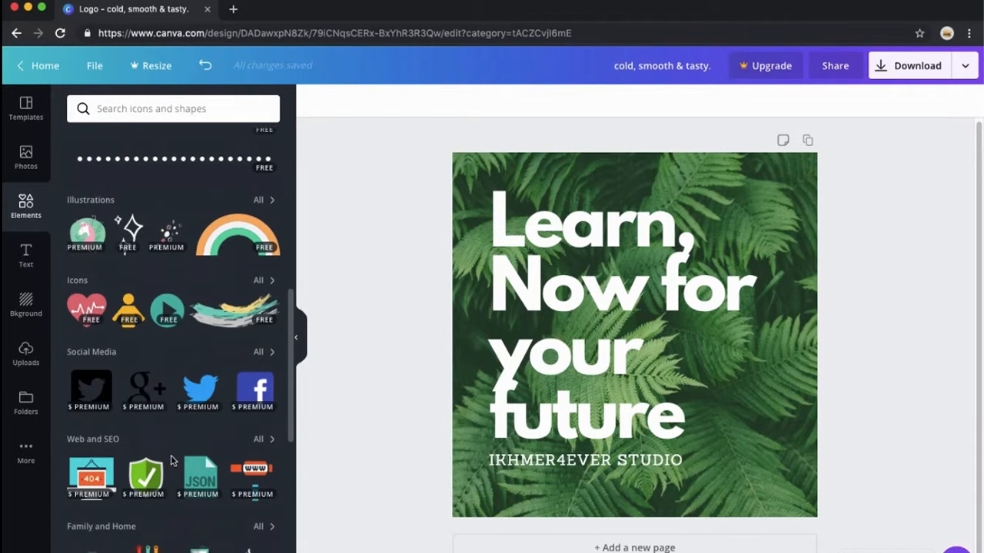
{"action": "left_click", "coordinate": [215, 324]}
{"action": "mouse_move", "coordinate": [630, 317]}
{"action": "left_mouse_down"}
{"action": "mouse_move", "coordinate": [680, 441]}
{"action": "mouse_move", "coordinate": [651, 428]}
{"action": "left_mouse_up"}
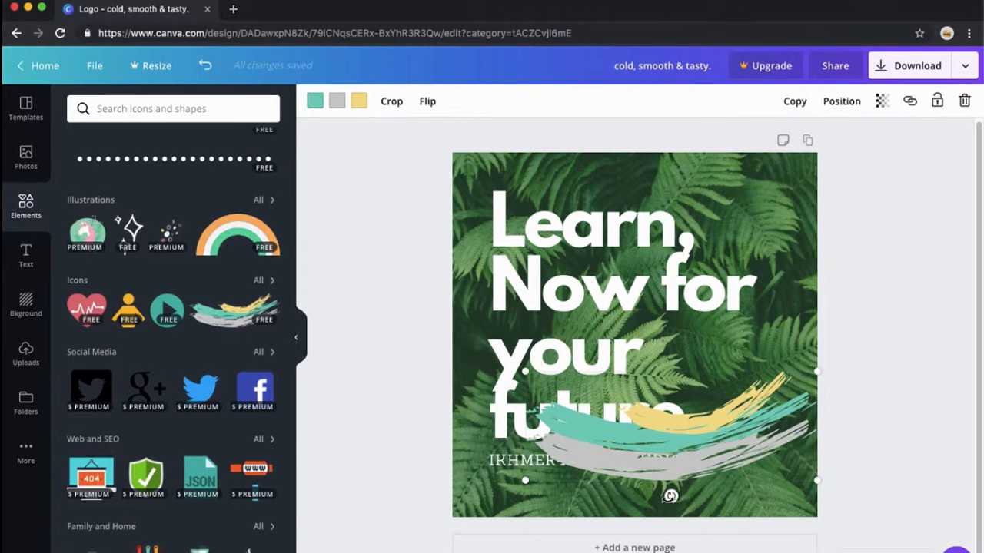
{"action": "left_click_drag", "start_coordinate": [670, 496], "coordinate": [700, 498]}
{"action": "mouse_move", "coordinate": [684, 451]}
{"action": "left_mouse_down"}
{"action": "mouse_move", "coordinate": [711, 464]}
{"action": "mouse_move", "coordinate": [694, 481]}
{"action": "mouse_move", "coordinate": [718, 471]}
{"action": "mouse_move", "coordinate": [692, 502]}
{"action": "left_mouse_up"}
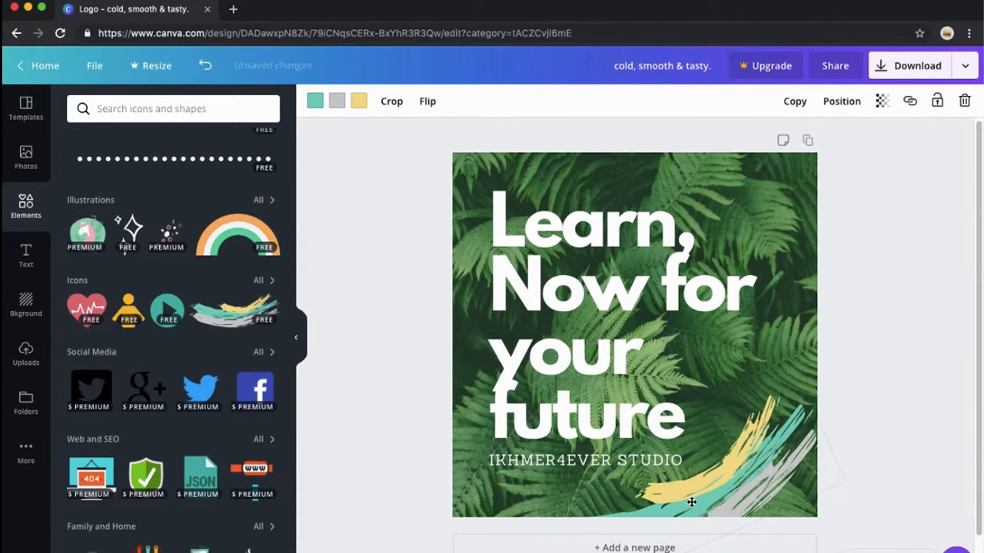
{"action": "left_click", "coordinate": [765, 228]}
{"action": "left_click", "coordinate": [865, 226]}
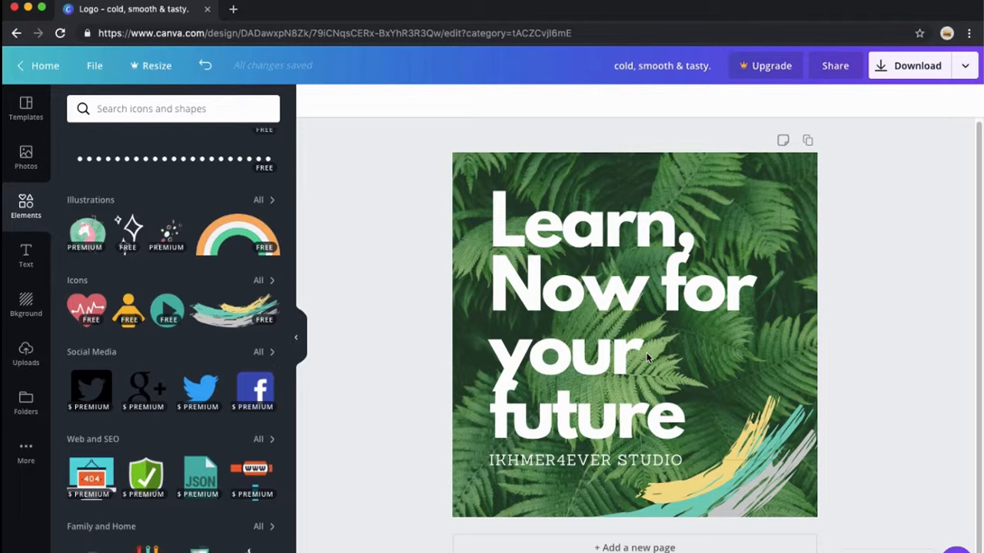
- Add the sparkles illustration and shrink it beside 'your future' on the right side of the design
{"action": "scroll", "coordinate": [180, 395], "scroll_direction": "down", "scroll_amount": 1}
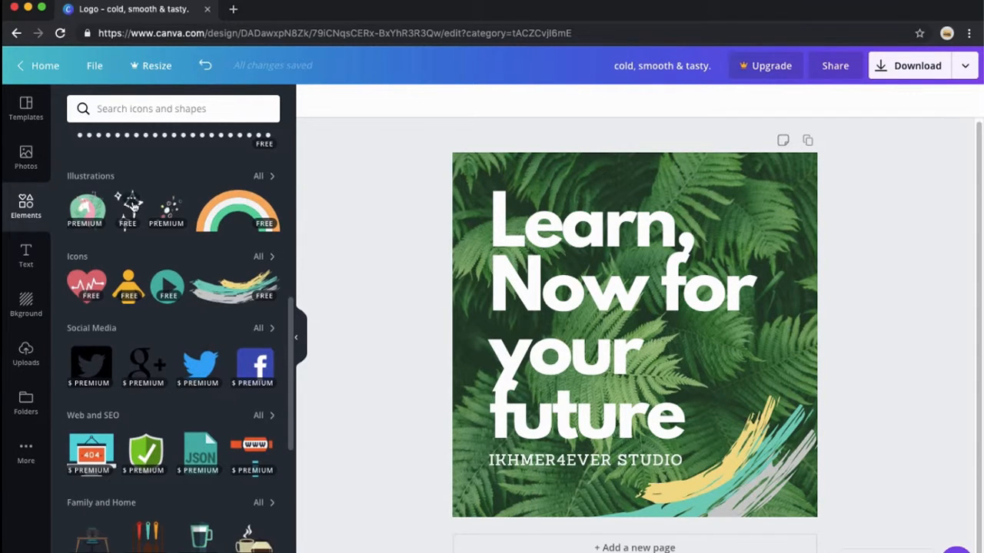
{"action": "left_click", "coordinate": [131, 201]}
{"action": "left_click", "coordinate": [107, 208]}
{"action": "left_click", "coordinate": [128, 206]}
{"action": "left_click_drag", "start_coordinate": [621, 262], "coordinate": [731, 262]}
{"action": "left_click_drag", "start_coordinate": [845, 188], "coordinate": [729, 339]}
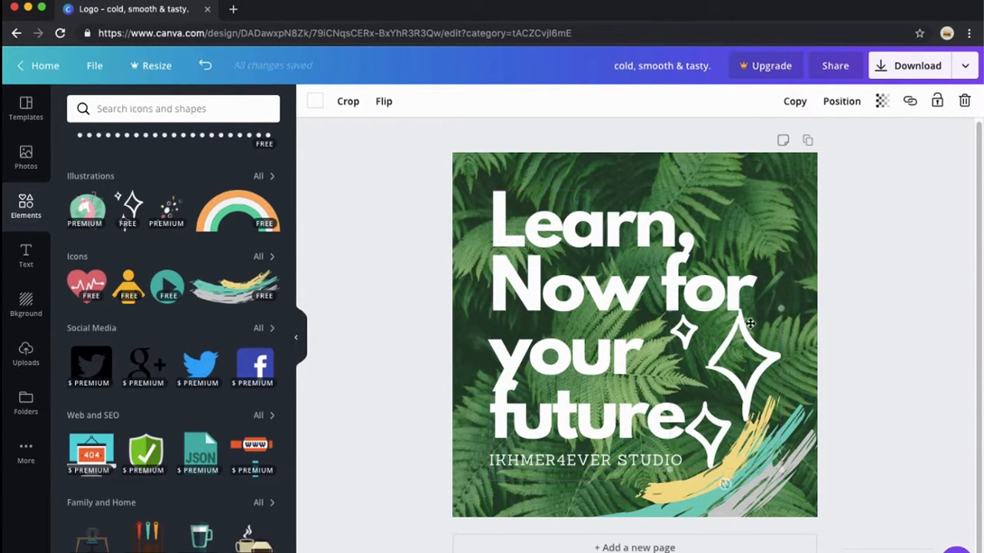
{"action": "left_click_drag", "start_coordinate": [780, 309], "coordinate": [729, 348]}
{"action": "left_click", "coordinate": [742, 145]}
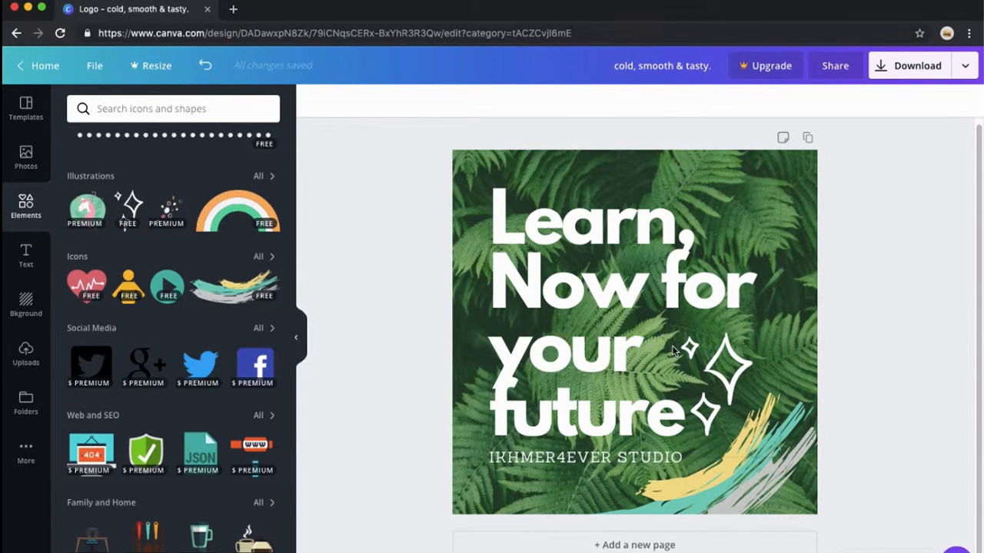
- Add a new page and place the heart-pulse icon on it, resizing and centering it
{"action": "left_click", "coordinate": [637, 544]}
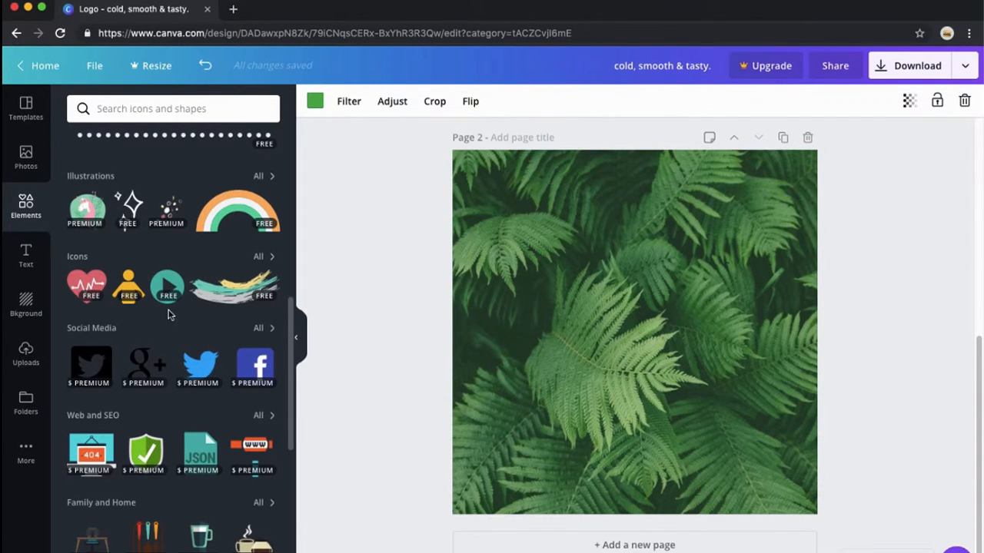
{"action": "left_click", "coordinate": [77, 285]}
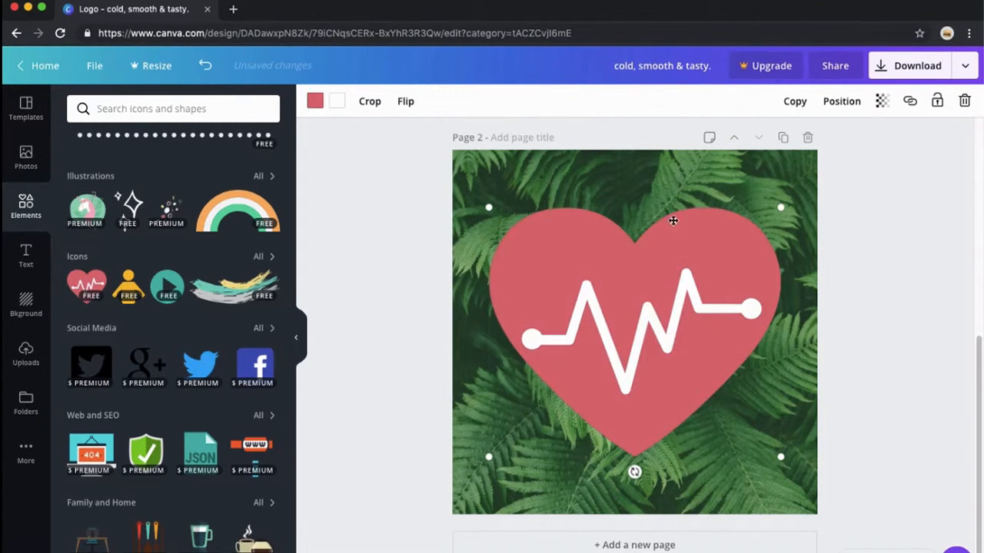
{"action": "left_click", "coordinate": [662, 170]}
{"action": "left_click", "coordinate": [646, 274]}
{"action": "left_click_drag", "start_coordinate": [772, 221], "coordinate": [743, 264]}
{"action": "left_click_drag", "start_coordinate": [681, 322], "coordinate": [694, 309]}
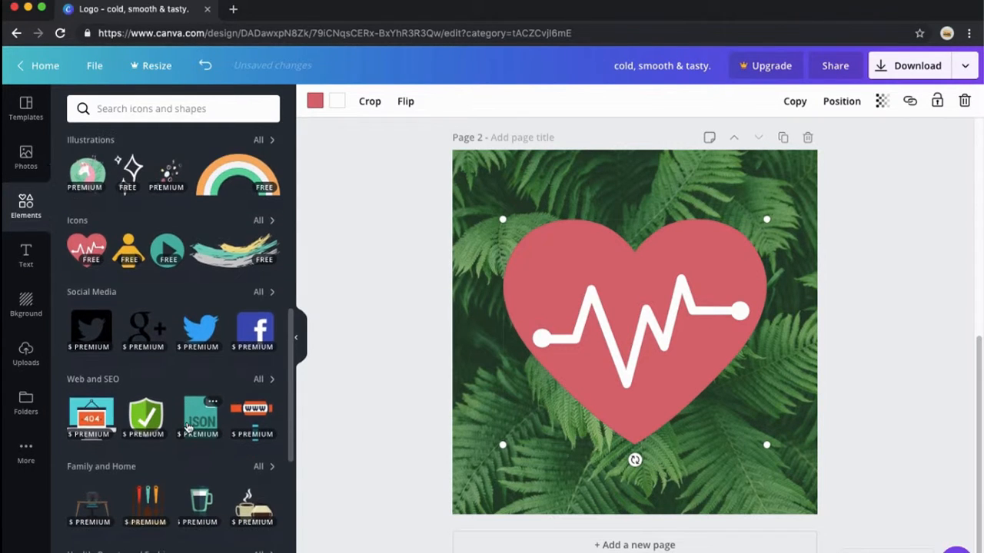
{"action": "scroll", "coordinate": [187, 427], "scroll_direction": "down", "scroll_amount": 5}
{"action": "scroll", "coordinate": [186, 426], "scroll_direction": "down", "scroll_amount": 3}
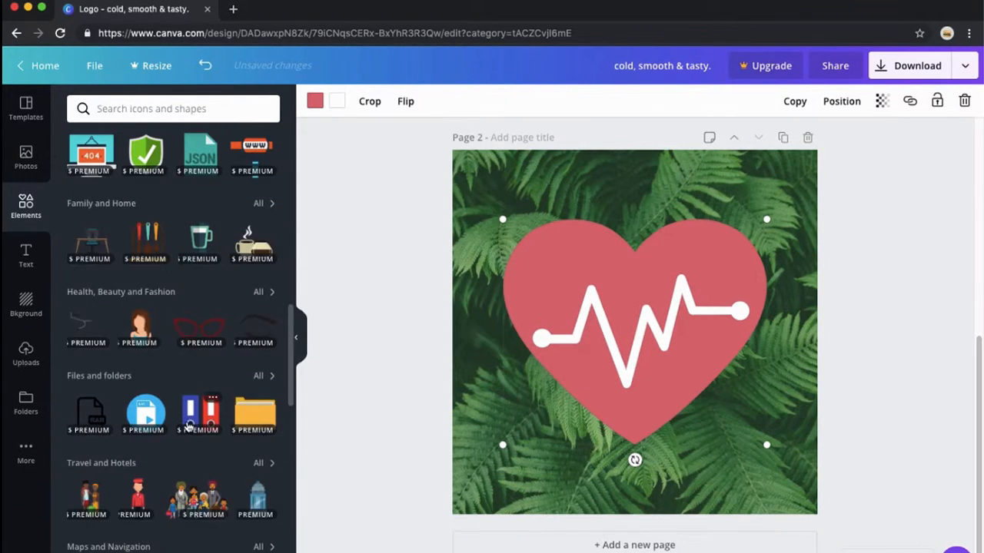
{"action": "scroll", "coordinate": [187, 426], "scroll_direction": "up", "scroll_amount": 8}
{"action": "scroll", "coordinate": [187, 425], "scroll_direction": "down", "scroll_amount": 10}
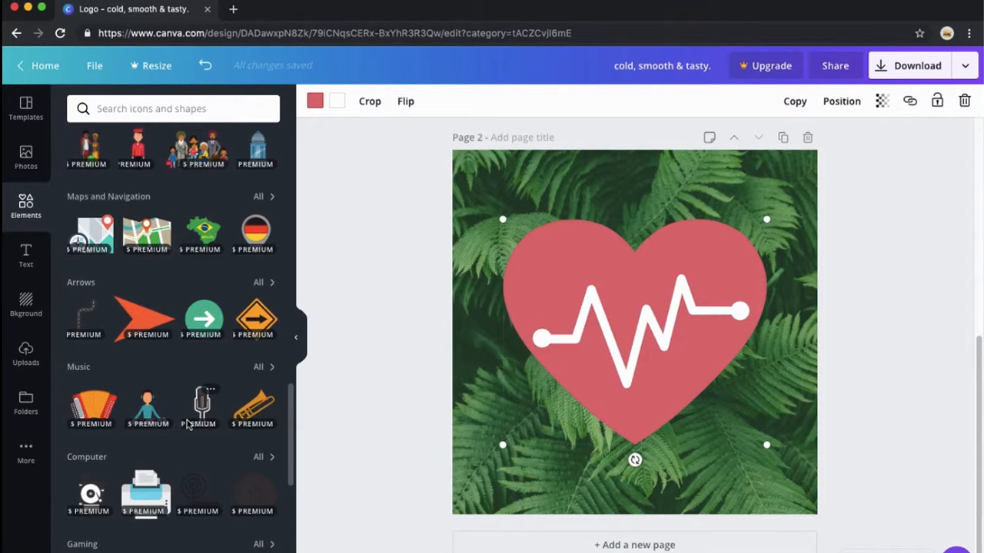
{"action": "scroll", "coordinate": [187, 424], "scroll_direction": "down", "scroll_amount": 18}
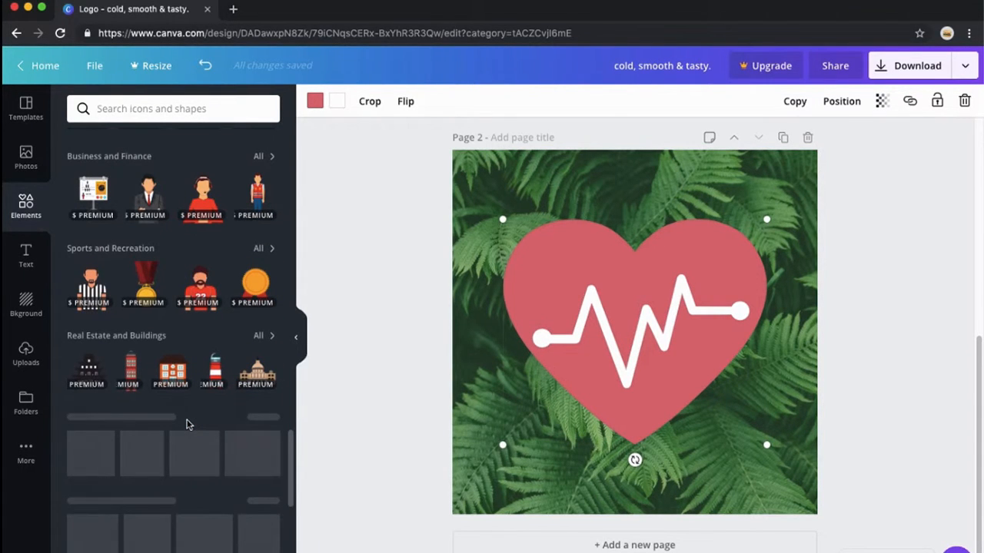
{"action": "scroll", "coordinate": [187, 425], "scroll_direction": "up", "scroll_amount": 20}
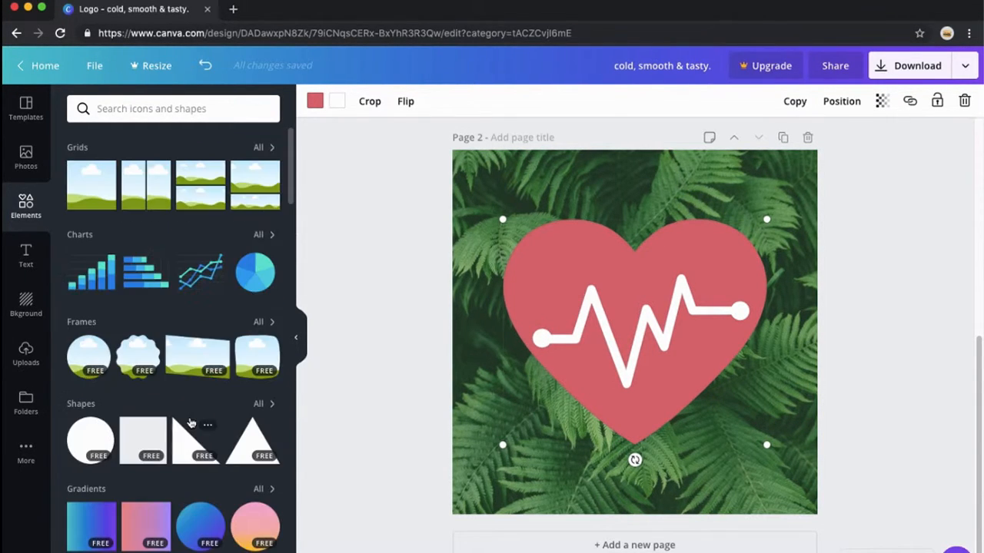
{"action": "left_click", "coordinate": [146, 273]}
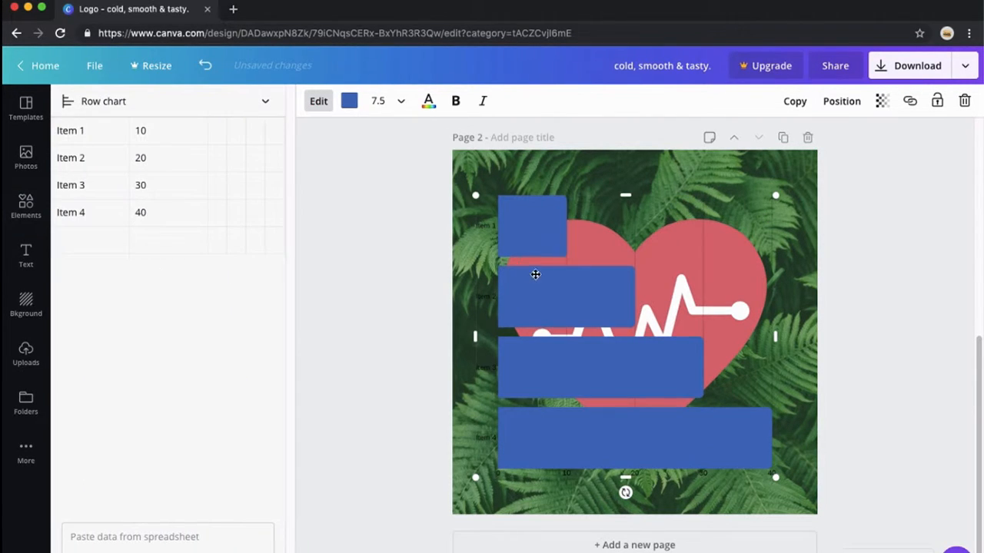
{"action": "left_click_drag", "start_coordinate": [574, 298], "coordinate": [566, 312]}
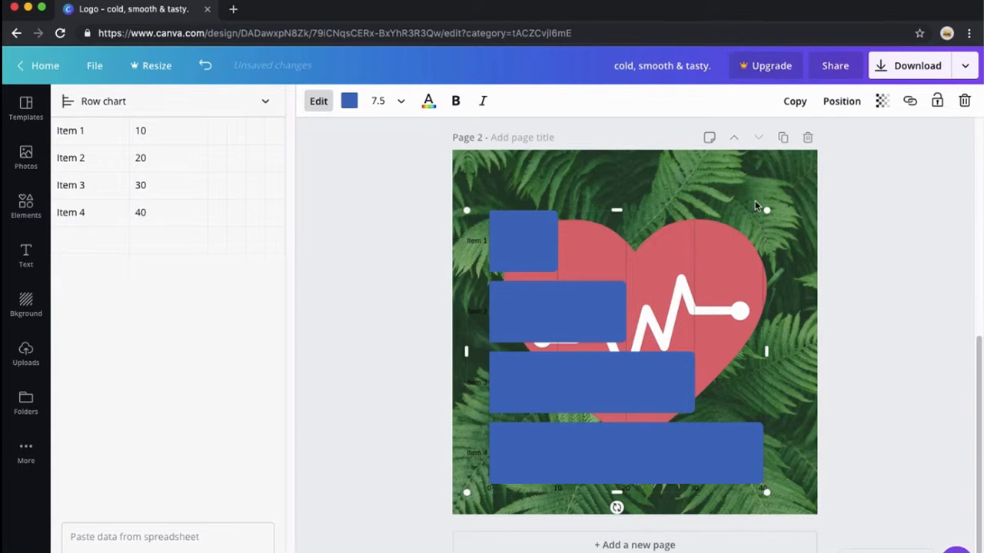
{"action": "key", "text": "Delete"}
- Add a white circle shape to the center of the second page
{"action": "scroll", "coordinate": [205, 397], "scroll_direction": "down", "scroll_amount": 5}
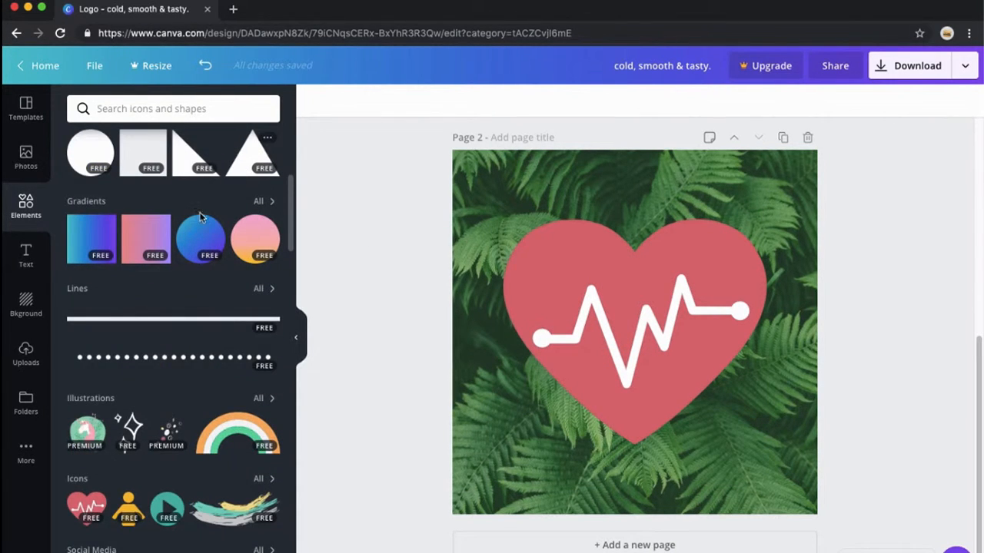
{"action": "scroll", "coordinate": [201, 219], "scroll_direction": "up", "scroll_amount": 1}
{"action": "left_click", "coordinate": [86, 178]}
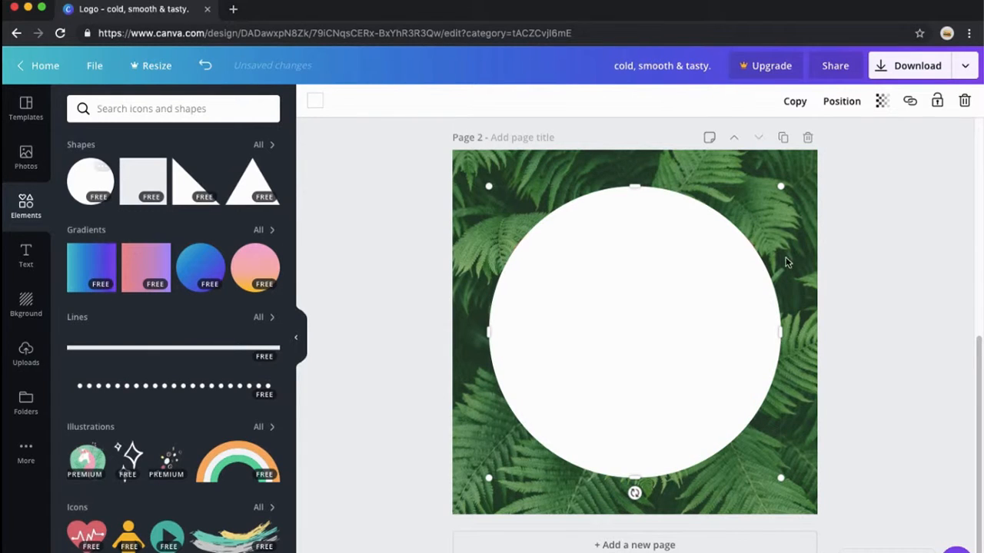
{"action": "right_click", "coordinate": [646, 239]}
{"action": "left_click", "coordinate": [607, 244]}
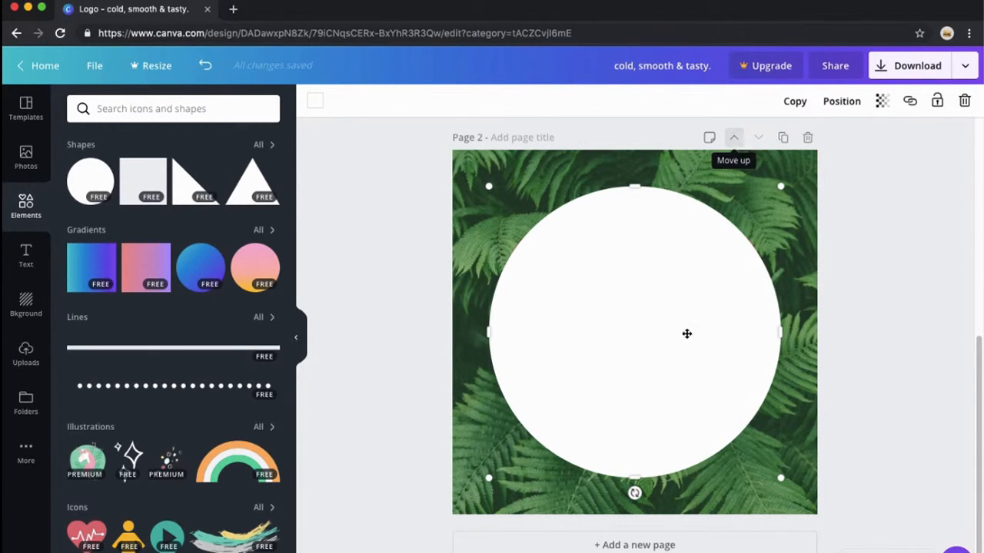
{"action": "left_click_drag", "start_coordinate": [654, 347], "coordinate": [656, 351]}
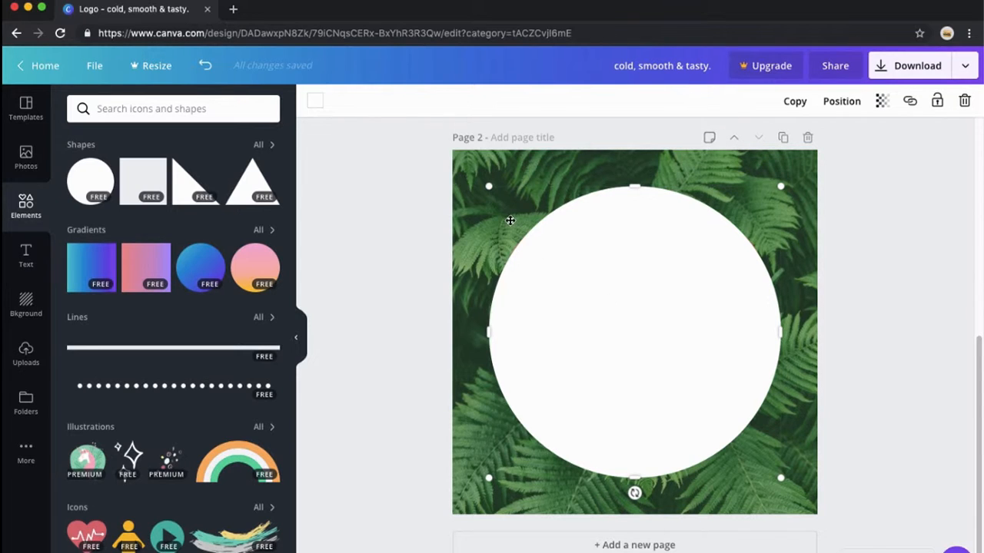
{"action": "left_click", "coordinate": [535, 175]}
{"action": "left_click", "coordinate": [688, 277]}
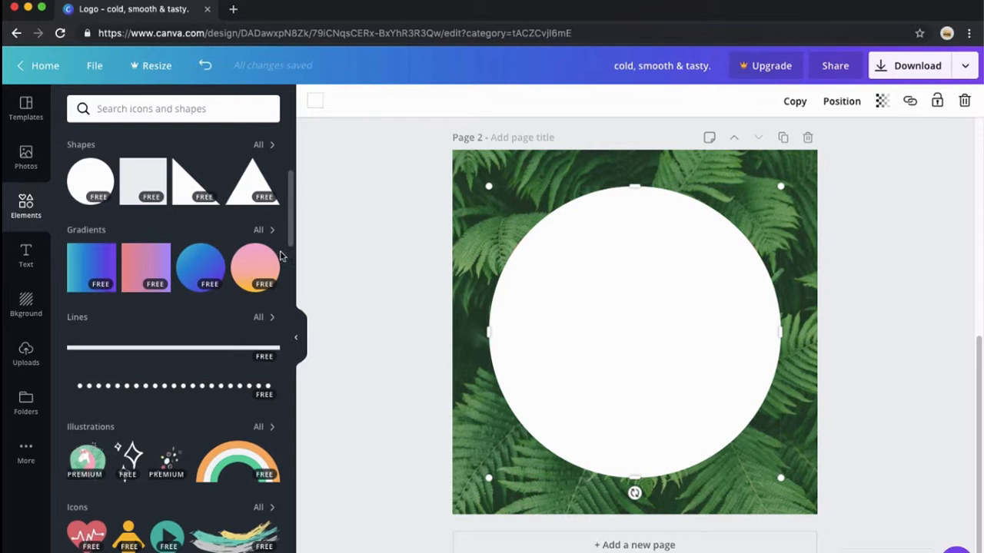
- Add the blue-purple gradient circle centered on the page and shift the white circle right to form a crescent edge
{"action": "left_click", "coordinate": [192, 268]}
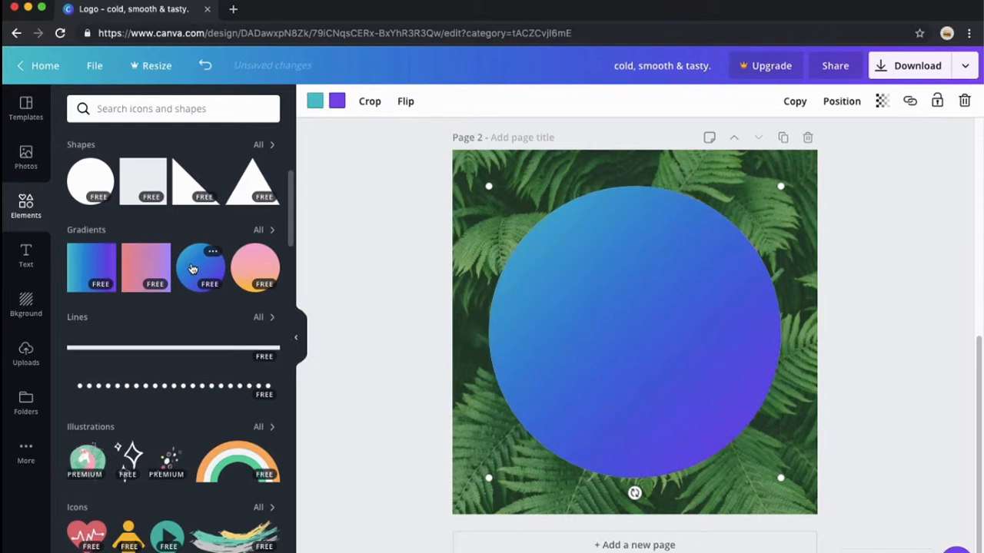
{"action": "left_click", "coordinate": [678, 169]}
{"action": "left_click", "coordinate": [638, 323]}
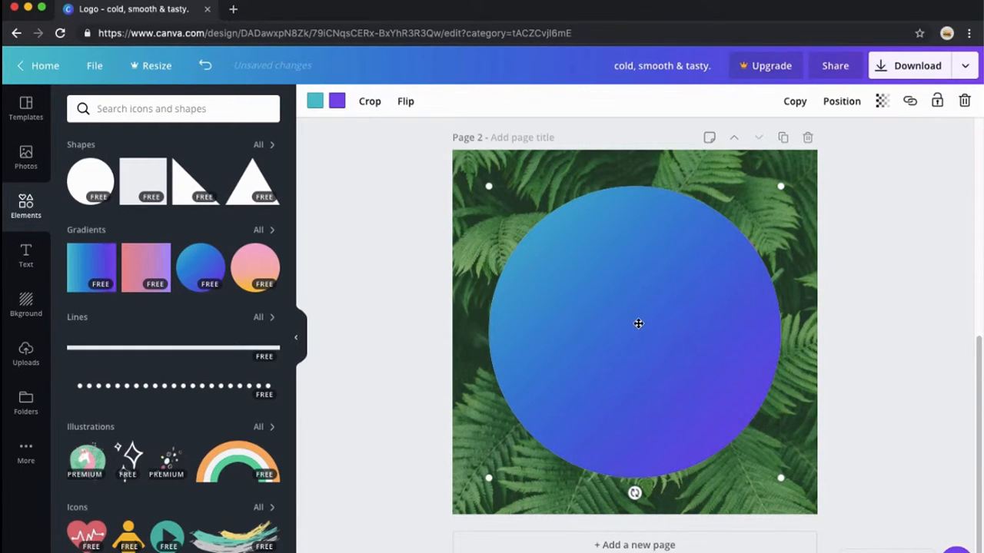
{"action": "scroll", "coordinate": [174, 343], "scroll_direction": "up", "scroll_amount": 3}
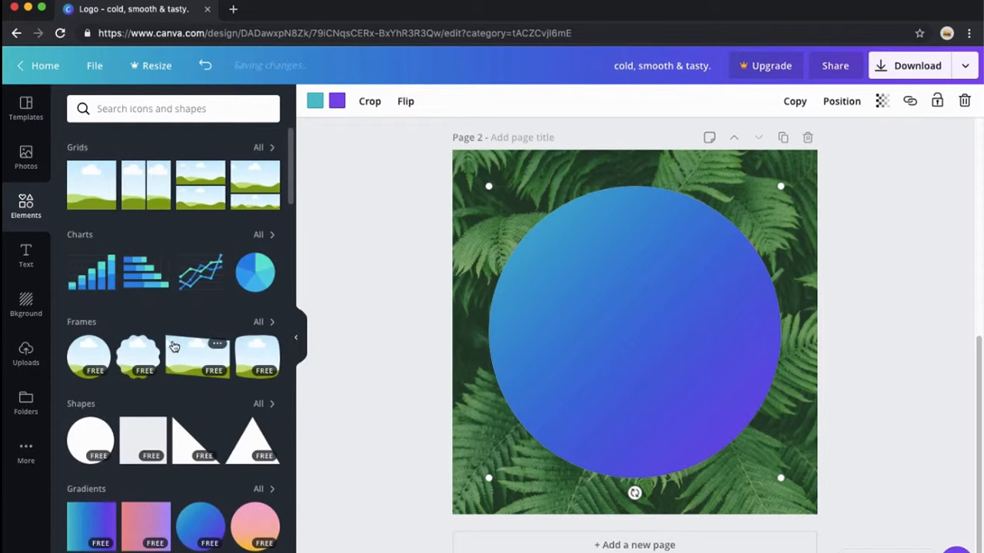
{"action": "scroll", "coordinate": [181, 348], "scroll_direction": "down", "scroll_amount": 10}
{"action": "left_click", "coordinate": [201, 349]}
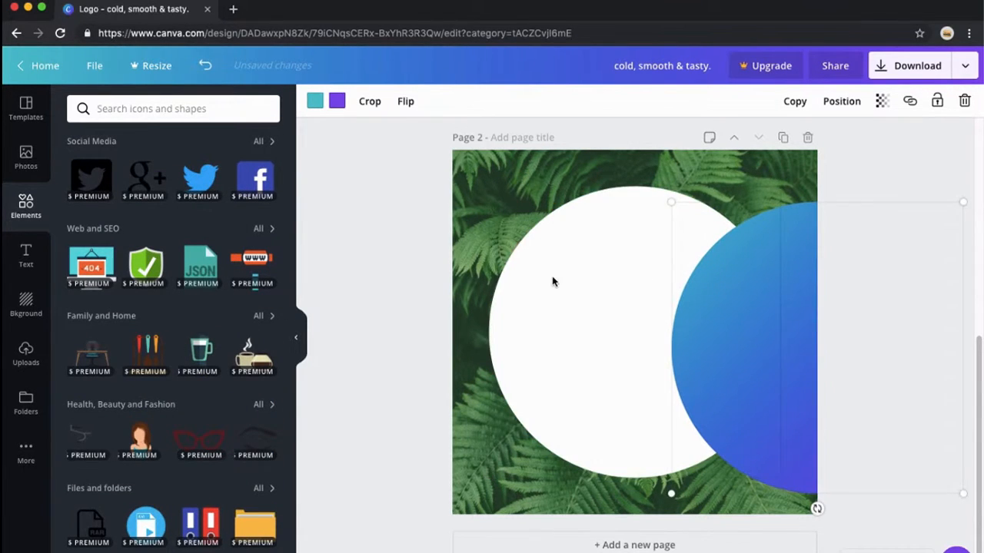
{"action": "key", "text": "Delete"}
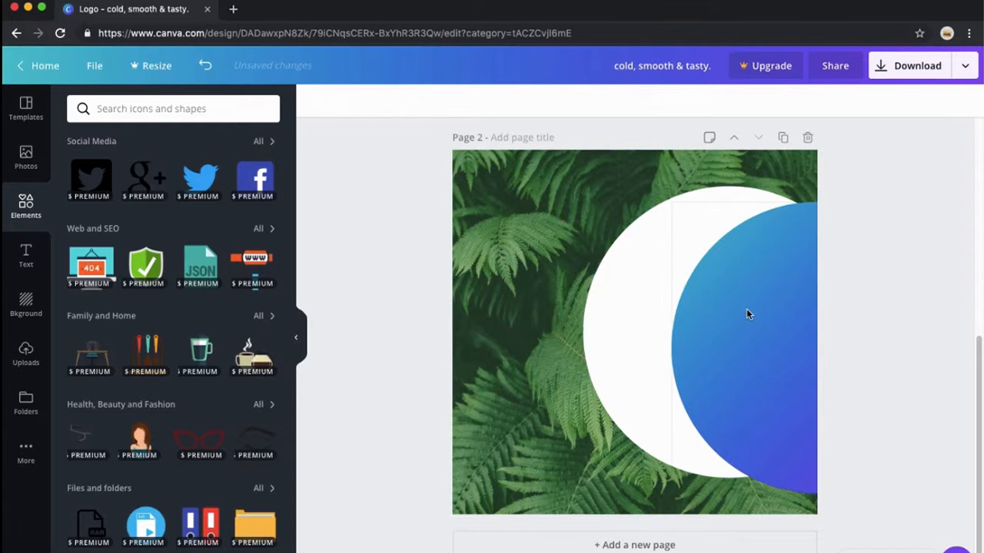
{"action": "left_click_drag", "start_coordinate": [747, 312], "coordinate": [568, 299]}
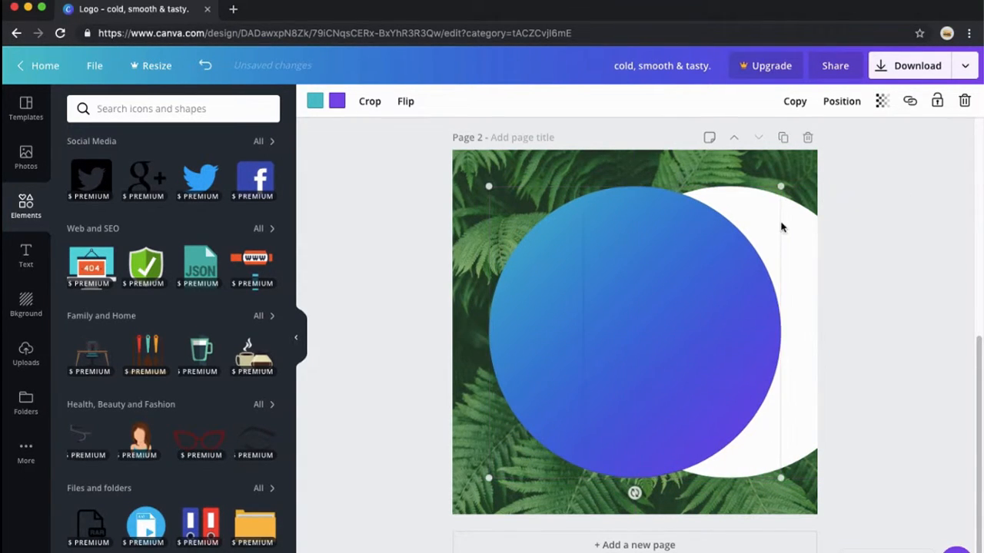
{"action": "left_click_drag", "start_coordinate": [796, 224], "coordinate": [724, 230]}
{"action": "left_click", "coordinate": [676, 175]}
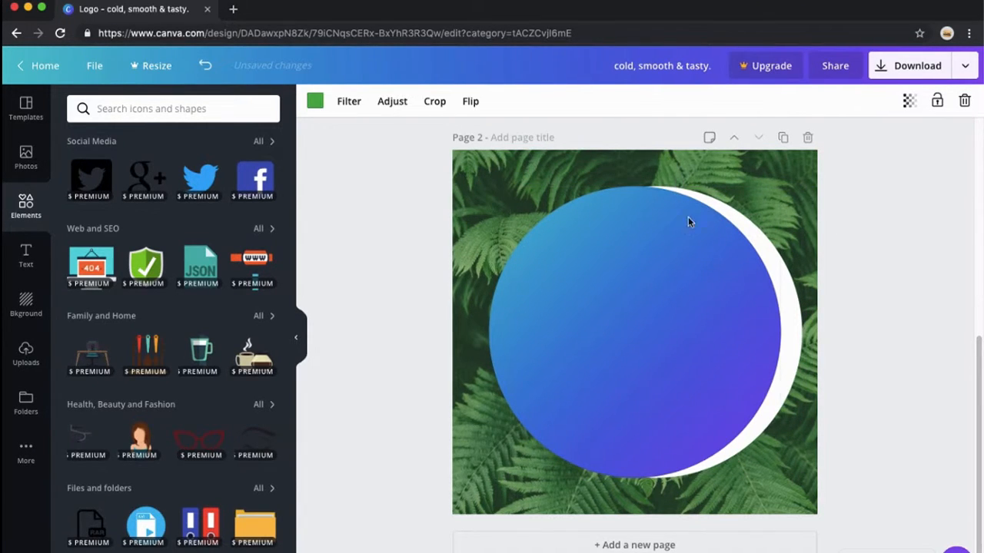
- Add the 'PINOT NOIR' text template onto the gradient circle
{"action": "left_click", "coordinate": [28, 257]}
{"action": "scroll", "coordinate": [179, 397], "scroll_direction": "down", "scroll_amount": 5}
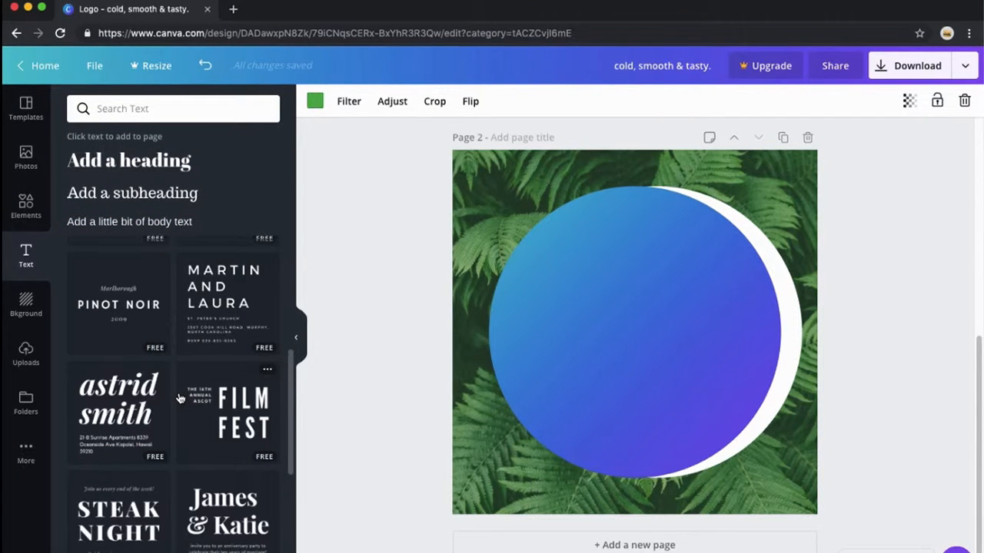
{"action": "scroll", "coordinate": [178, 397], "scroll_direction": "up", "scroll_amount": 3}
{"action": "scroll", "coordinate": [135, 381], "scroll_direction": "down", "scroll_amount": 2}
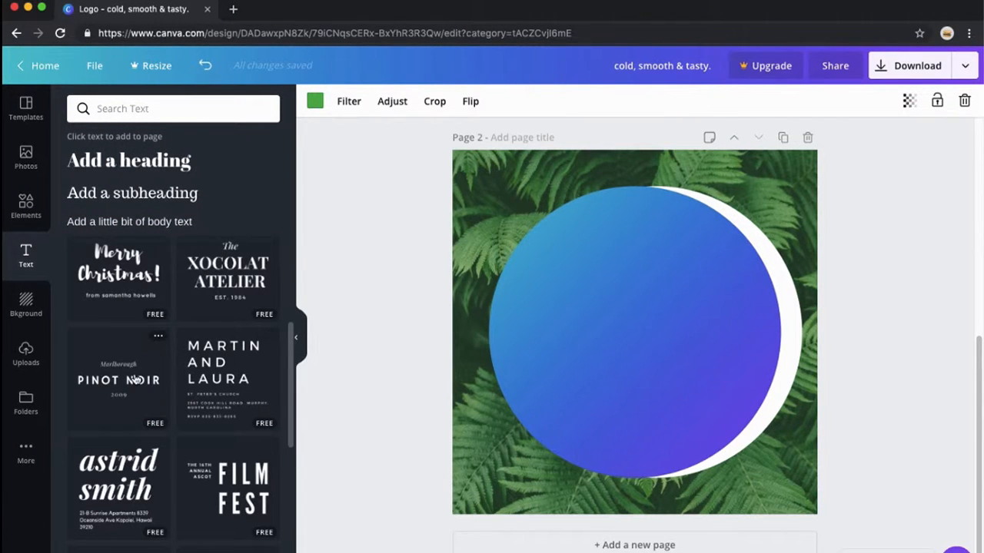
{"action": "left_click", "coordinate": [135, 379]}
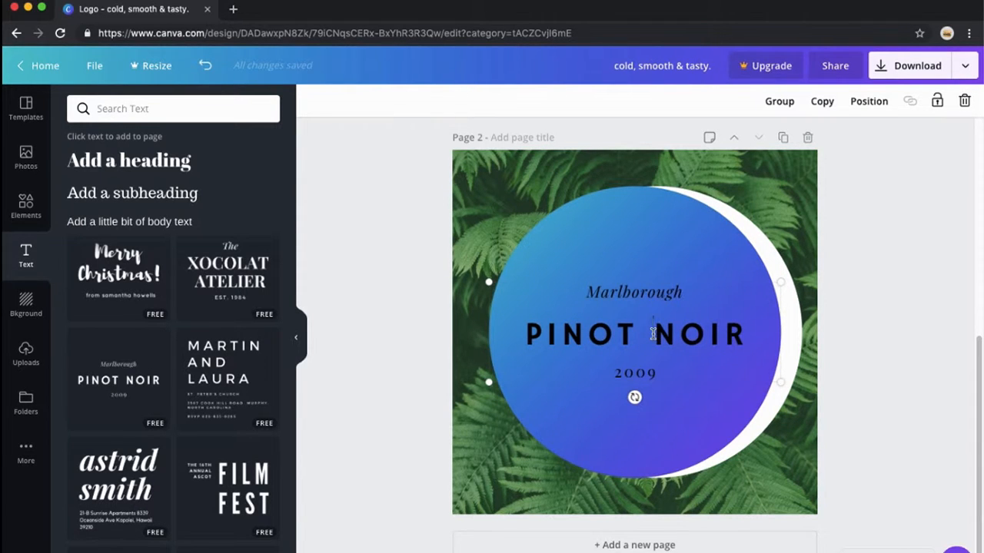
- Change the color of the 'PINOT NOIR' heading to white
{"action": "left_click", "coordinate": [653, 334]}
{"action": "left_click", "coordinate": [638, 382]}
{"action": "left_click", "coordinate": [634, 338]}
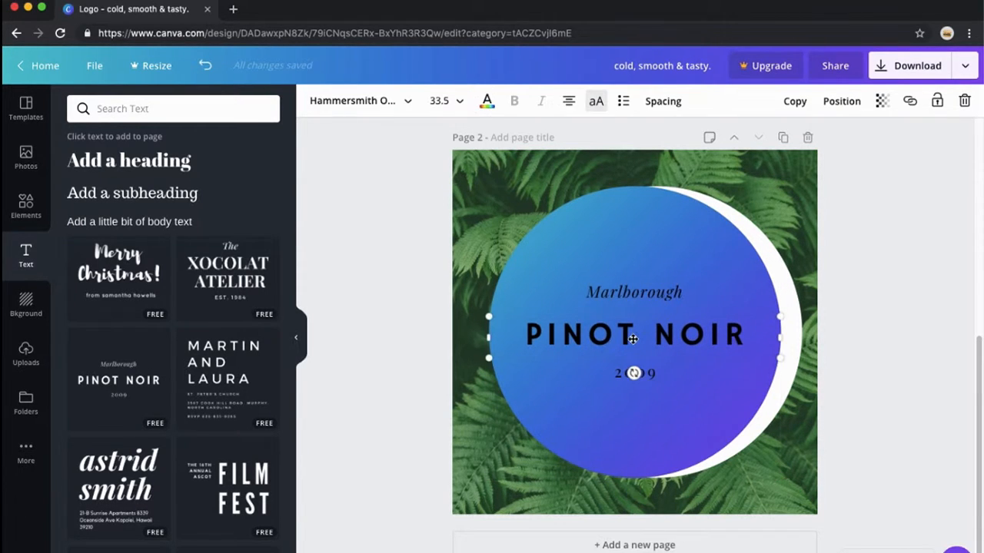
{"action": "left_click", "coordinate": [489, 108]}
{"action": "left_click", "coordinate": [157, 191]}
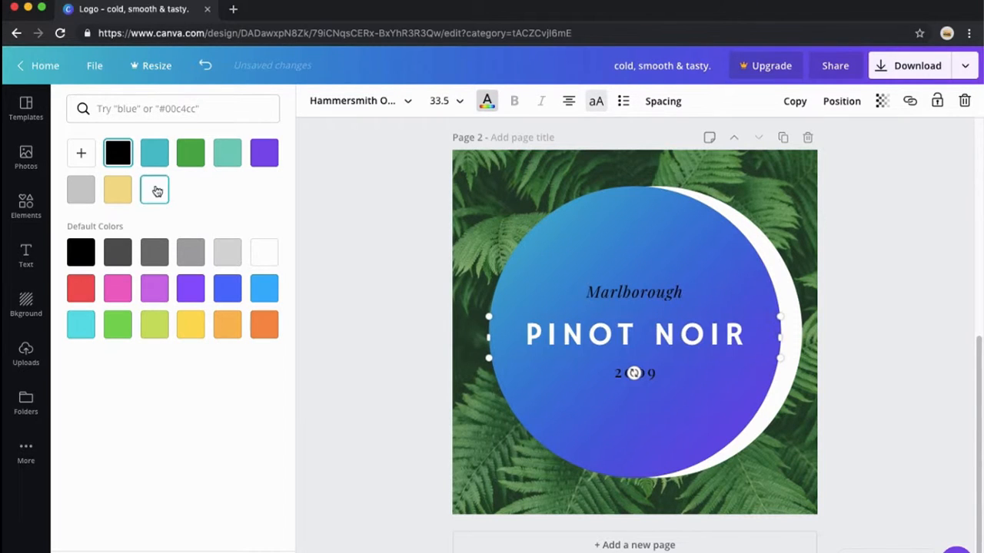
- Change the color of the 'Marlborough' subtitle to white
{"action": "left_click", "coordinate": [637, 289]}
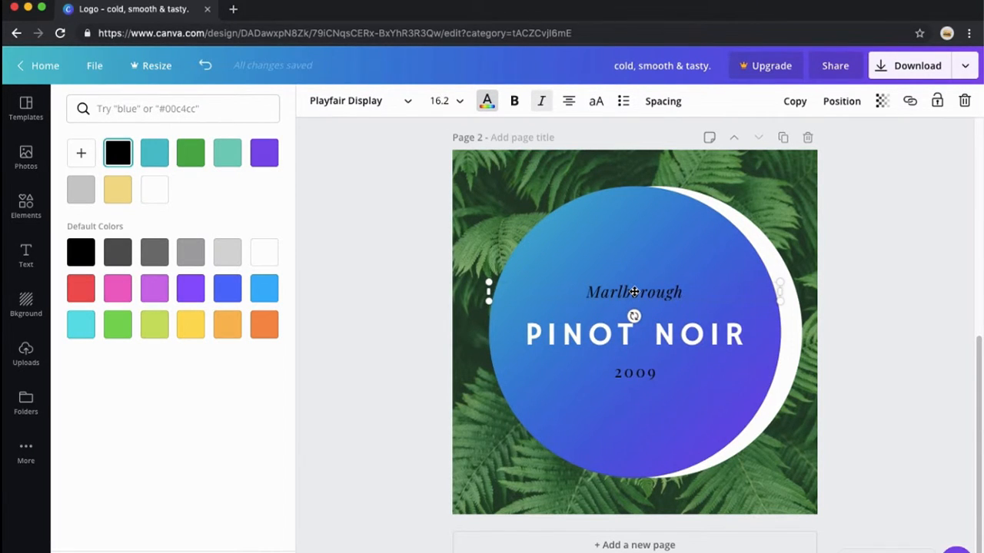
{"action": "double_click", "coordinate": [634, 292]}
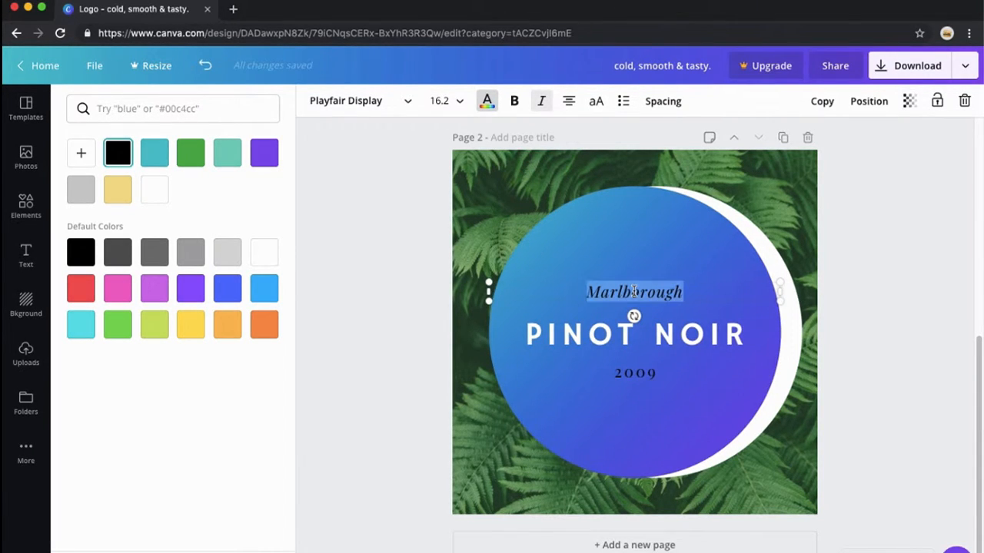
{"action": "left_click", "coordinate": [485, 107]}
{"action": "left_click", "coordinate": [486, 102]}
{"action": "left_click", "coordinate": [154, 190]}
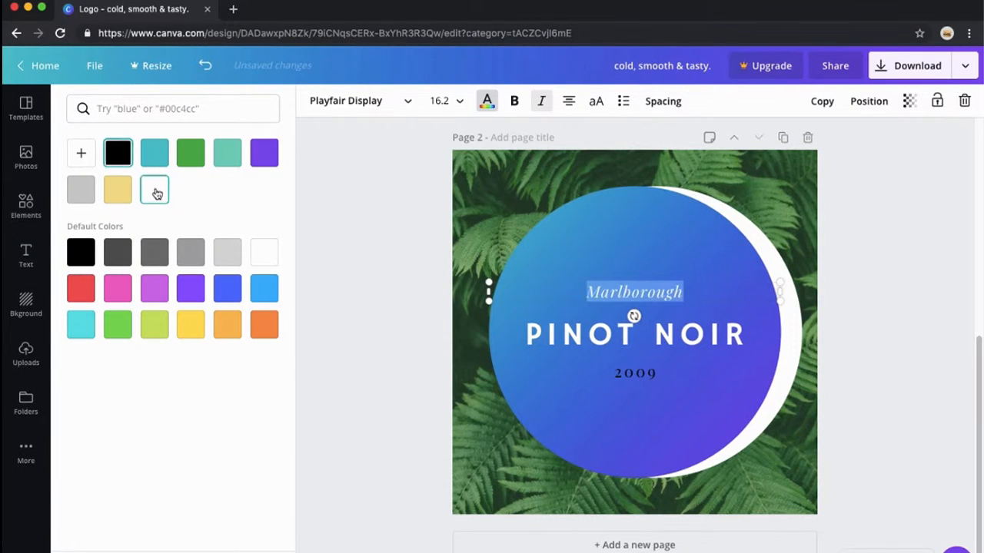
- Make the year line white and change its text to 2019
{"action": "left_click", "coordinate": [631, 375]}
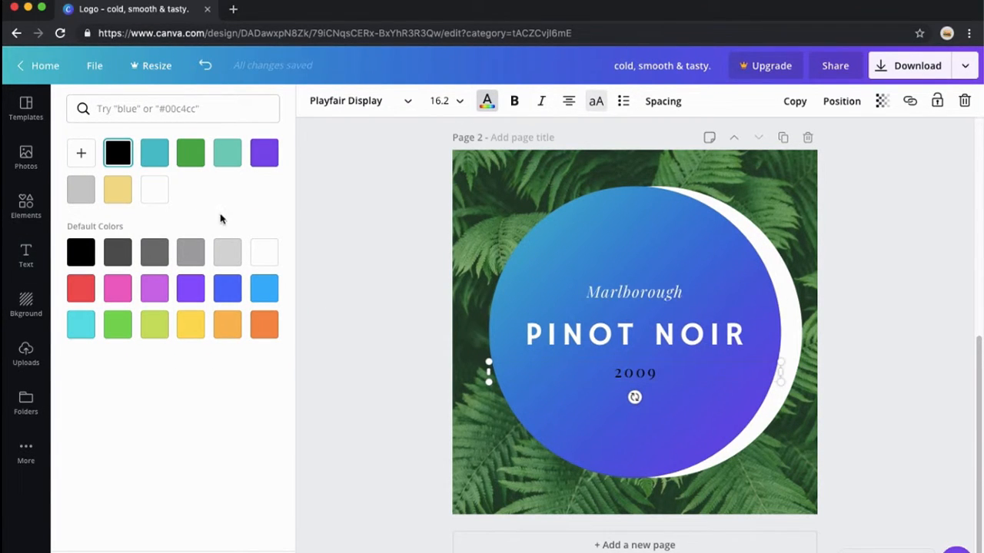
{"action": "left_click", "coordinate": [154, 190]}
{"action": "double_click", "coordinate": [630, 371]}
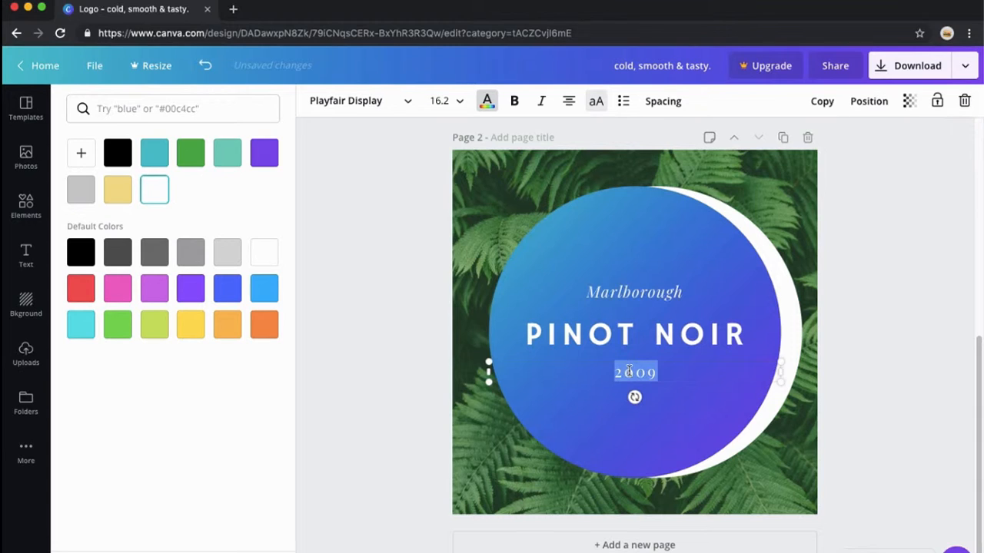
{"action": "type", "text": "2019"}
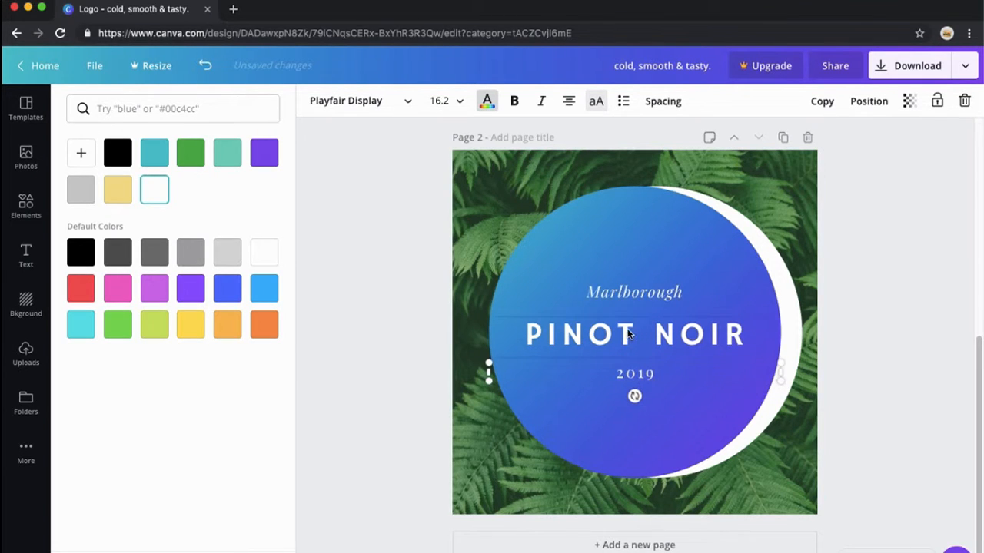
- Replace the 'PINOT NOIR' heading text with 'NEWS APP'
{"action": "double_click", "coordinate": [628, 330]}
{"action": "key", "text": "super+a"}
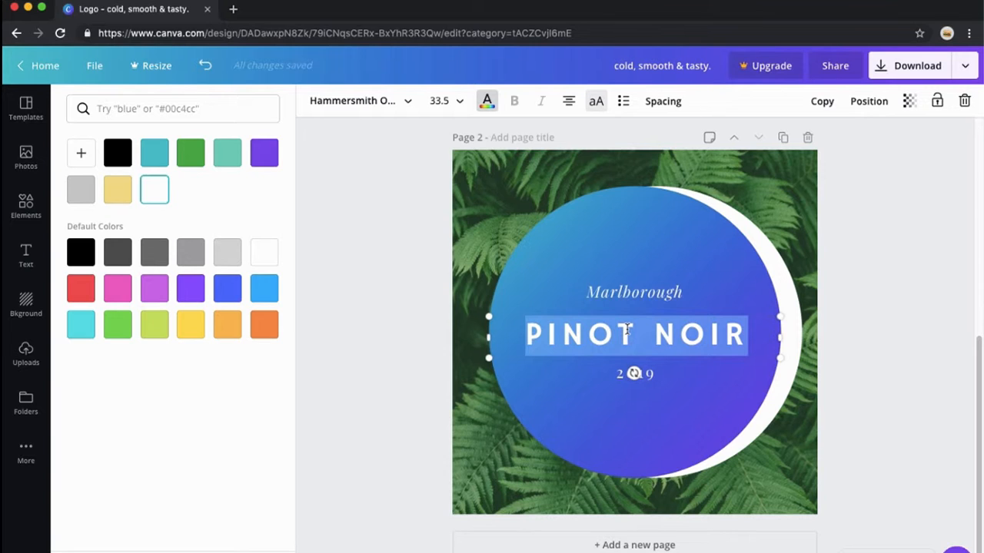
{"action": "type", "text": "NEWS "}
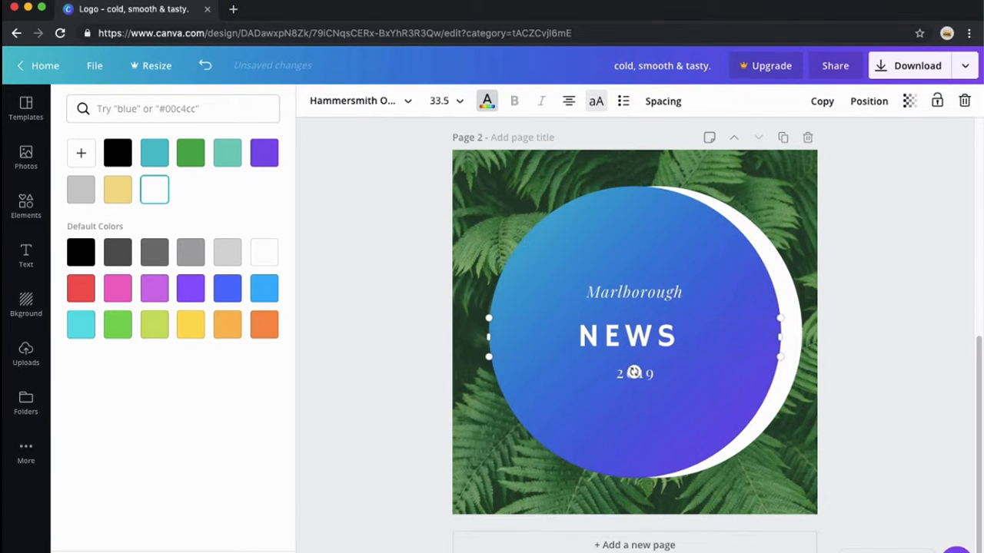
{"action": "type", "text": "APP"}
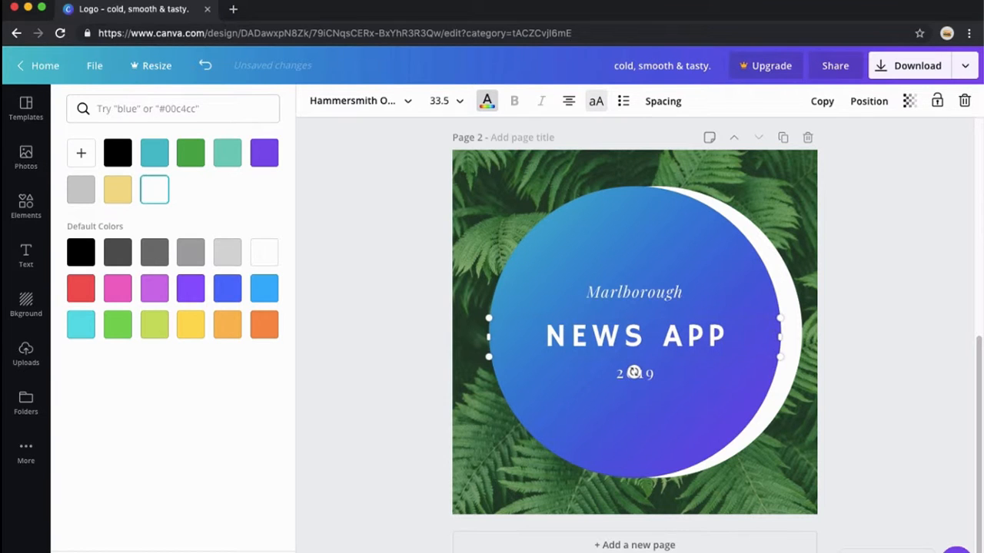
- Replace the 'Marlborough' subtitle text with 'ikhmer4ever'
{"action": "left_click", "coordinate": [608, 292]}
{"action": "double_click", "coordinate": [608, 292]}
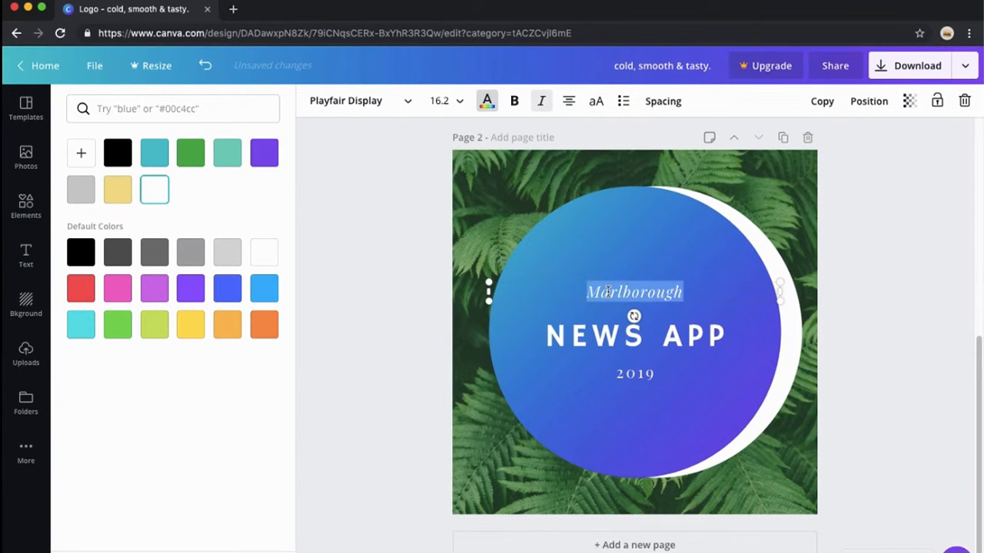
{"action": "type", "text": "ikhmer4ev"}
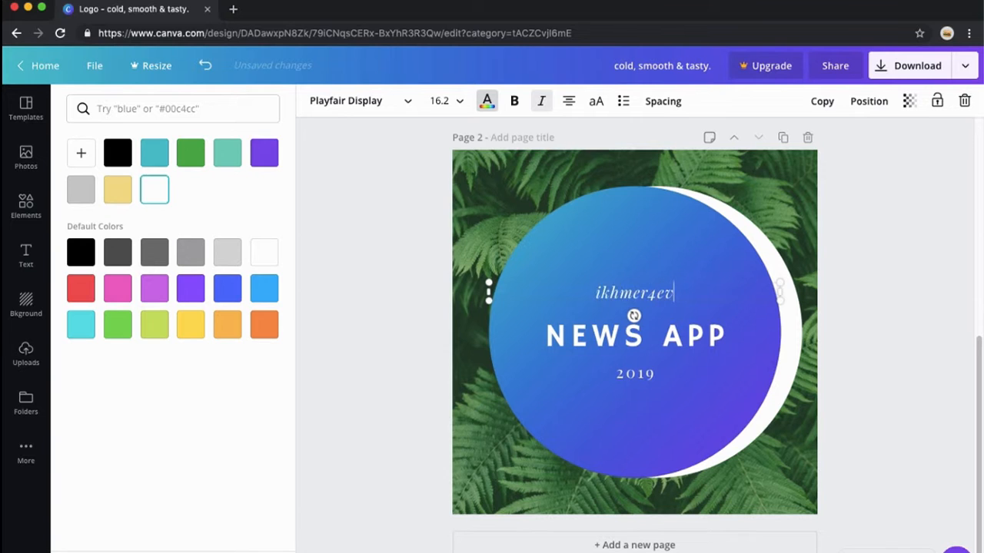
{"action": "type", "text": "er"}
{"action": "left_click", "coordinate": [744, 322]}
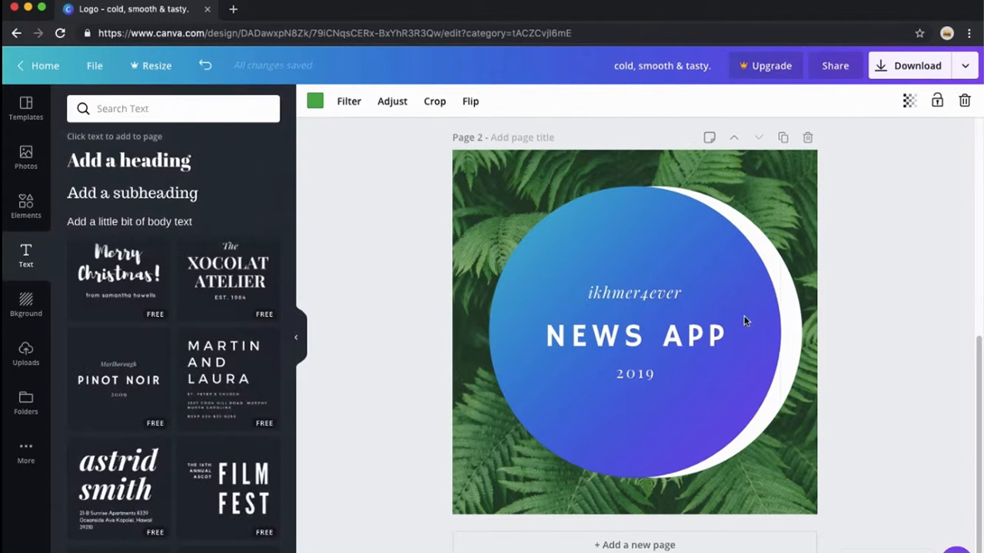
{"action": "left_click", "coordinate": [800, 212]}
{"action": "left_click", "coordinate": [865, 230]}
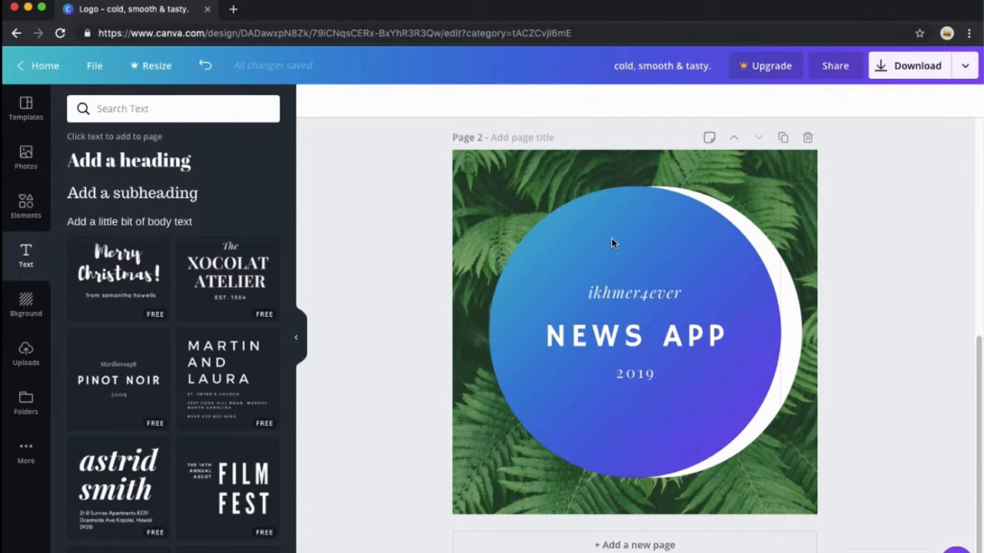
{"action": "left_click", "coordinate": [548, 167]}
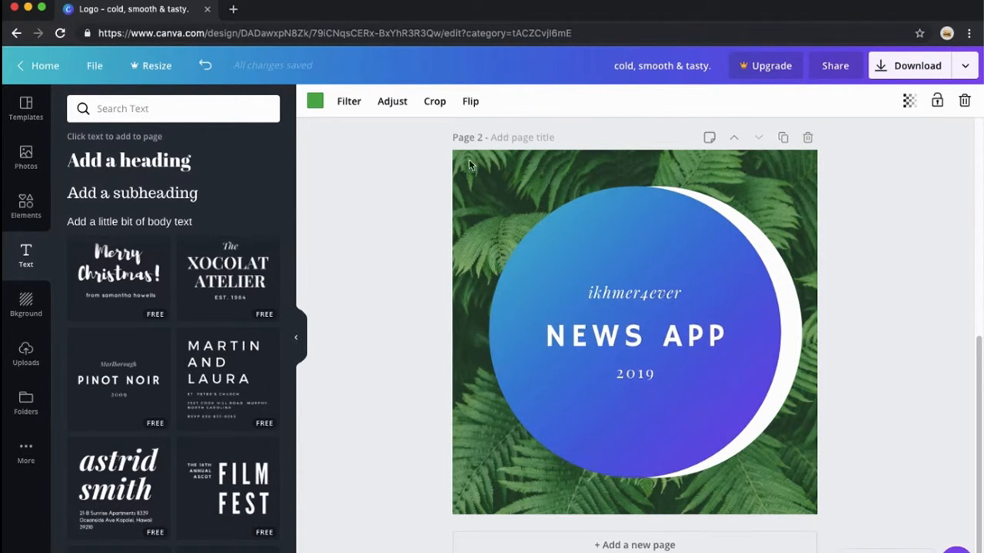
{"action": "left_click", "coordinate": [836, 200]}
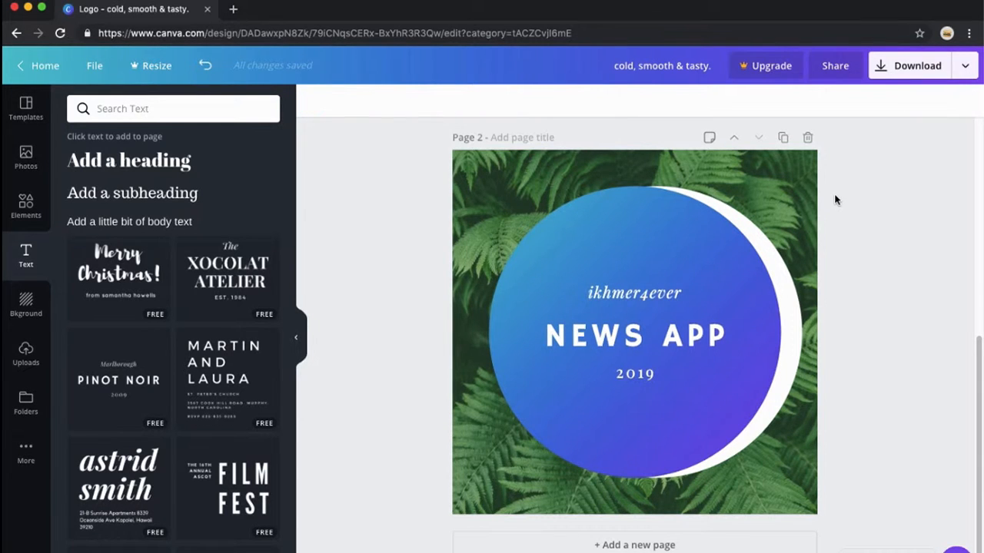
{"action": "left_click", "coordinate": [795, 196]}
{"action": "left_click", "coordinate": [830, 207]}
{"action": "left_click", "coordinate": [527, 168]}
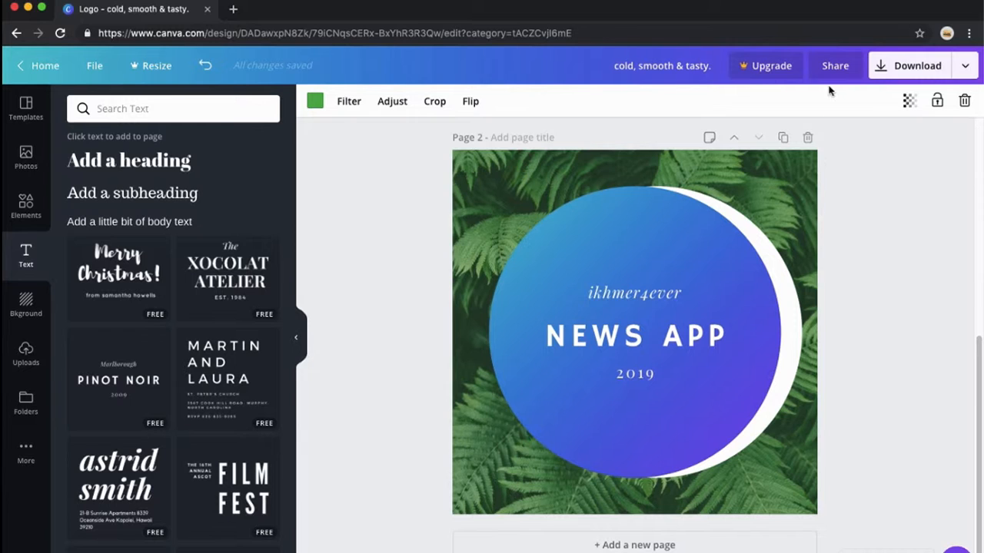
- Download all pages of the design as PNG images
{"action": "left_click", "coordinate": [960, 68]}
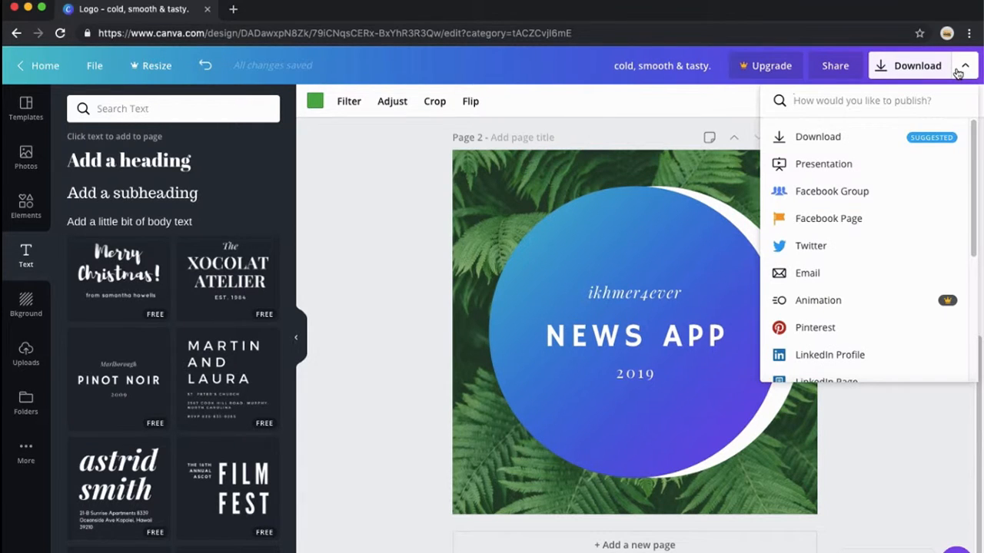
{"action": "left_click", "coordinate": [850, 139]}
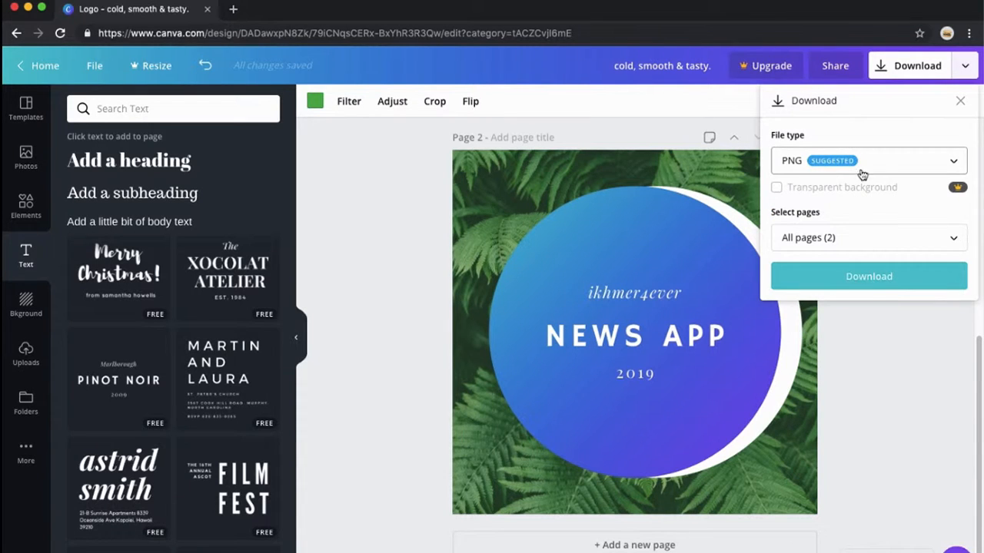
{"action": "left_click", "coordinate": [930, 163]}
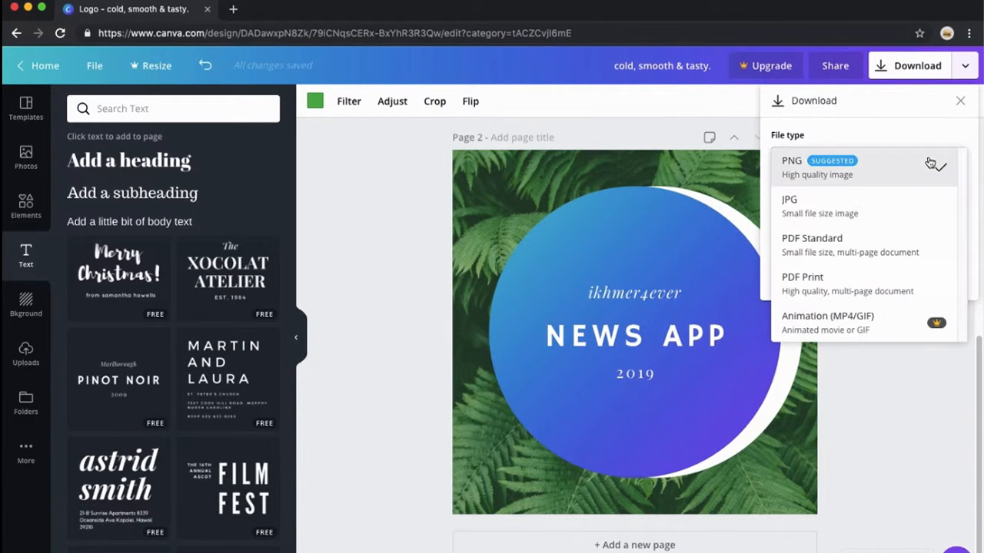
{"action": "left_click", "coordinate": [845, 167]}
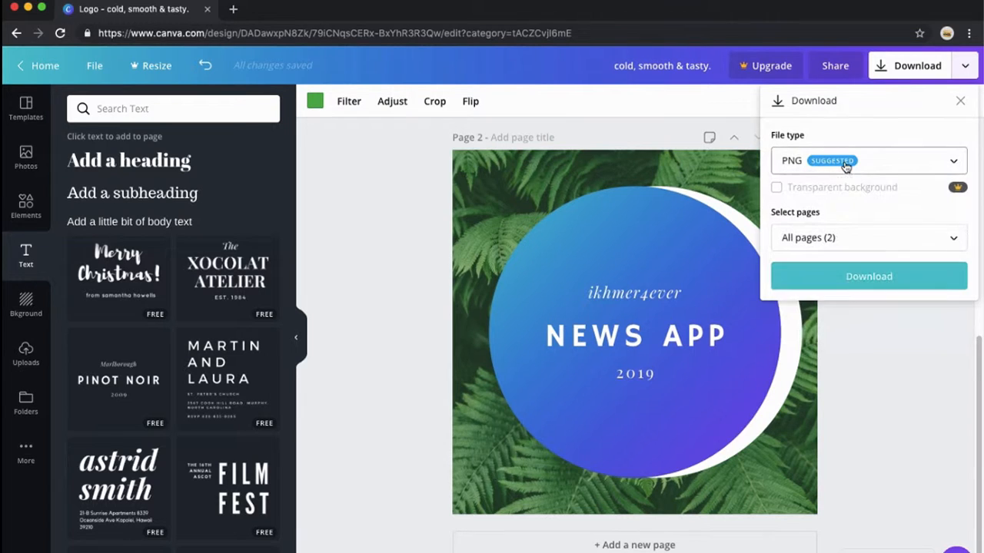
{"action": "left_click", "coordinate": [920, 247]}
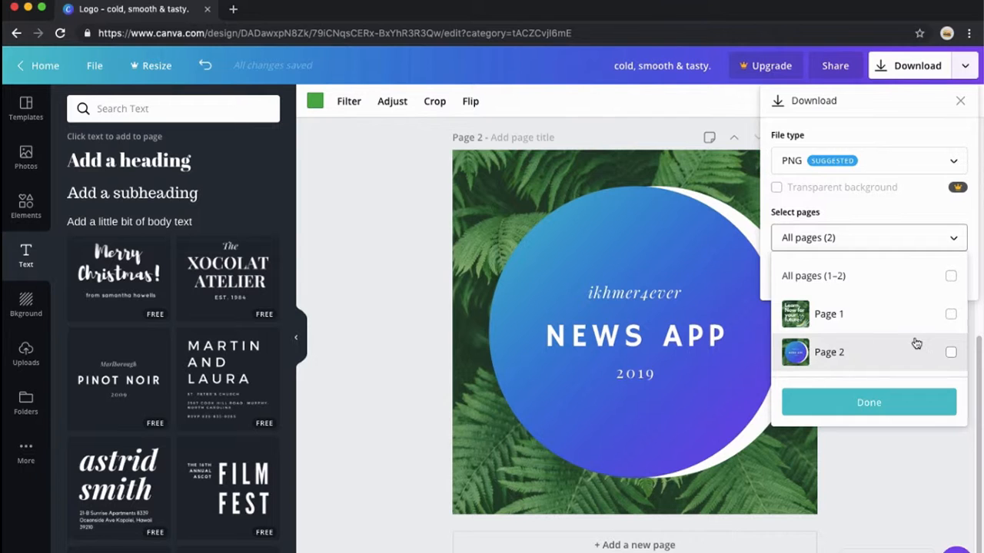
{"action": "left_click", "coordinate": [878, 404]}
{"action": "left_click", "coordinate": [861, 279]}
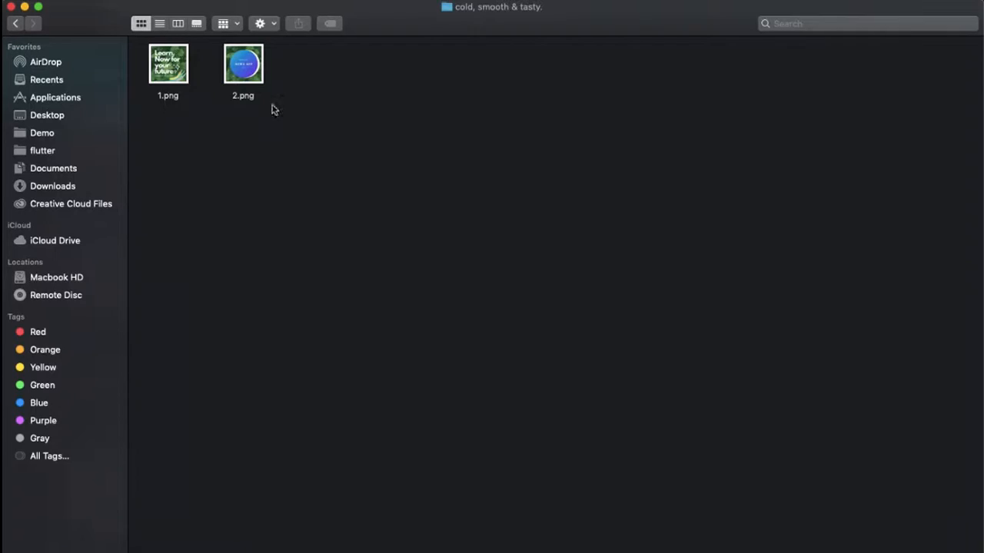
{"action": "left_click_drag", "start_coordinate": [293, 62], "coordinate": [146, 172]}
{"action": "left_click", "coordinate": [257, 69]}
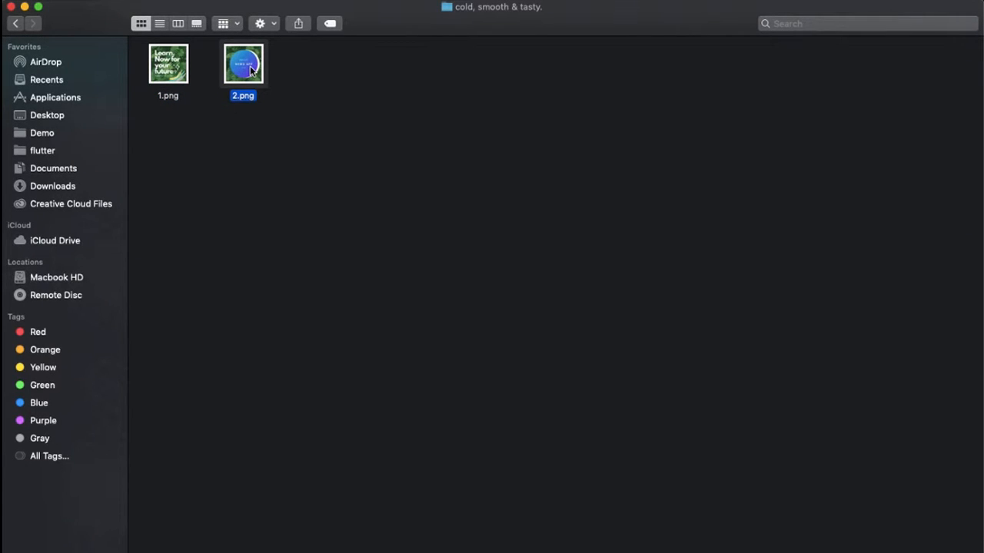
{"action": "left_click", "coordinate": [179, 78]}
{"action": "left_click", "coordinate": [258, 69]}
{"action": "left_click", "coordinate": [168, 74]}
{"action": "left_click", "coordinate": [230, 70]}
{"action": "left_click_drag", "start_coordinate": [345, 72], "coordinate": [150, 180]}
{"action": "left_click", "coordinate": [203, 70]}
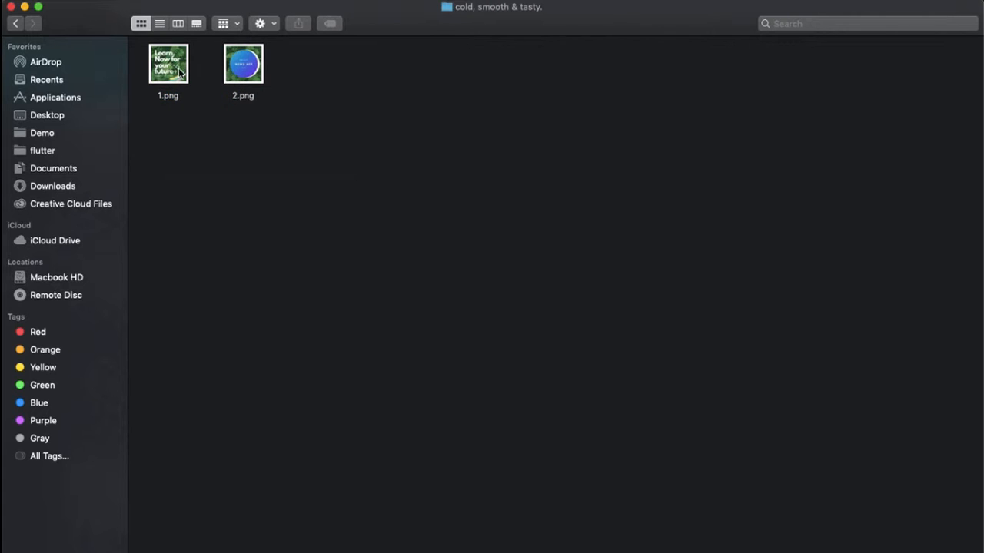
- Preview the exported 1.png and 2.png images in Quick Look, switching between them
{"action": "left_click", "coordinate": [181, 71]}
{"action": "key", "text": "space"}
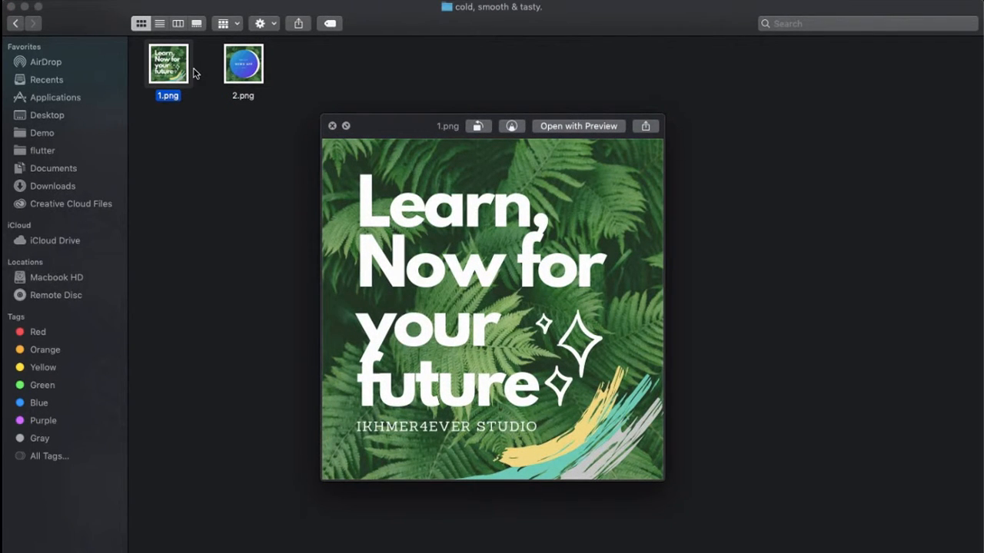
{"action": "key", "text": "Right"}
{"action": "key", "text": "Left"}
{"action": "key", "text": "Right"}
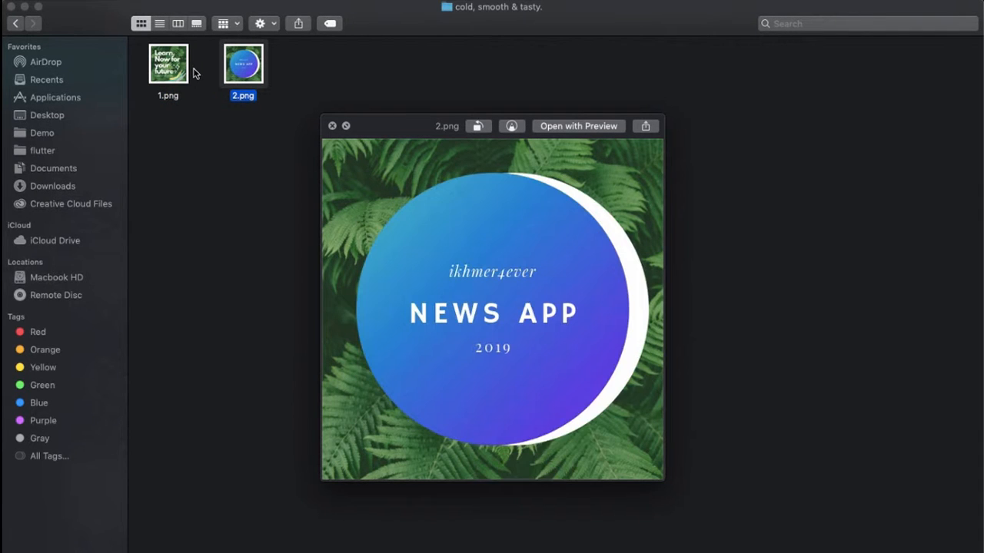
{"action": "key", "text": "Left"}
{"action": "key", "text": "Right"}
{"action": "key", "text": "Left"}
{"action": "key", "text": "Right"}
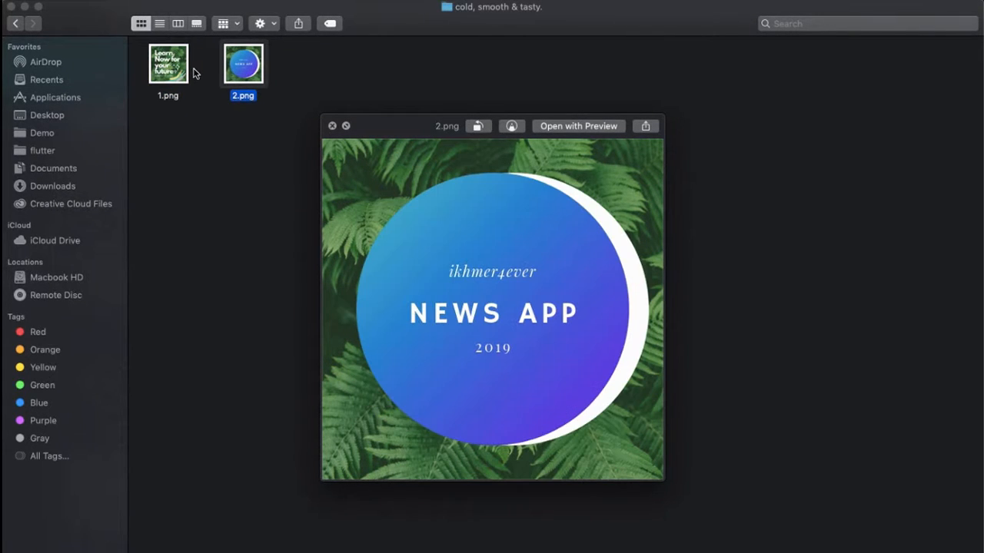